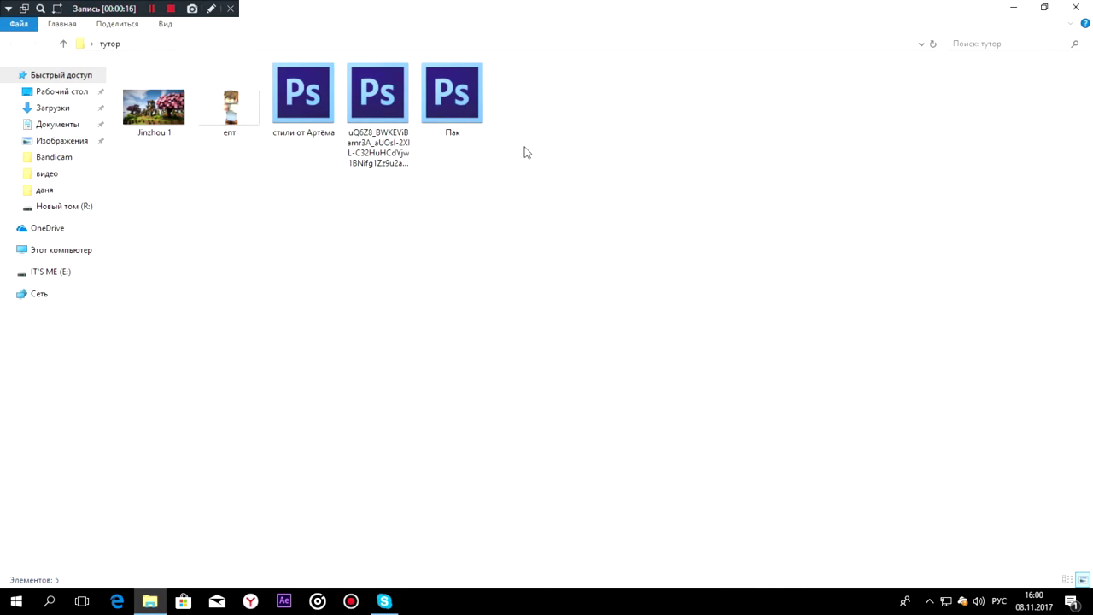
# Step: Preview the Jinzhou 1 background and the епт character image in the тутор folder
pyautogui.doubleClick(159, 111)
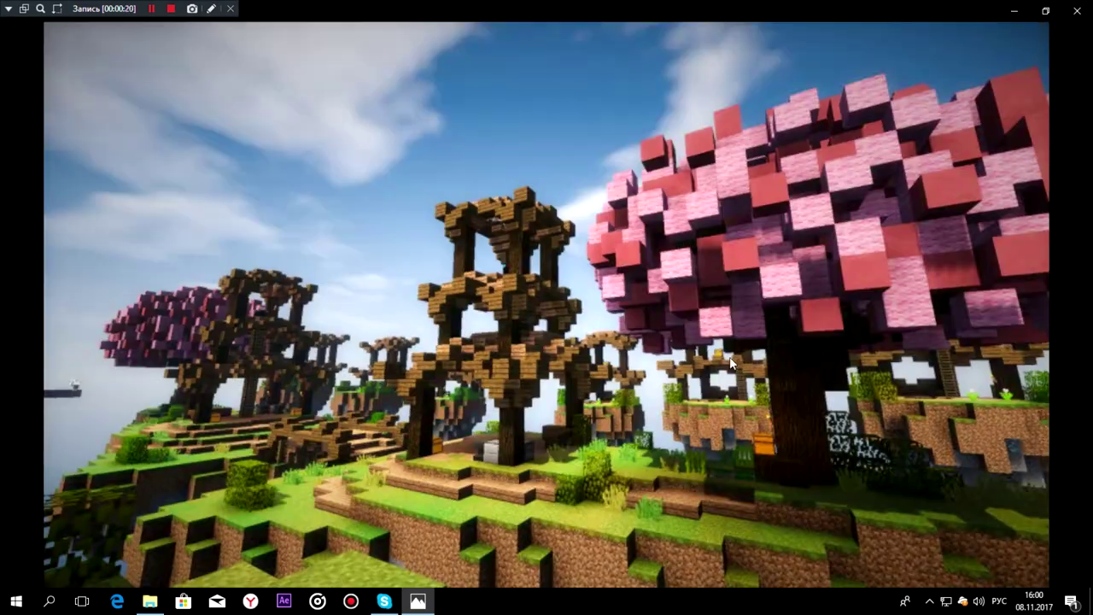
pyautogui.press('Right')
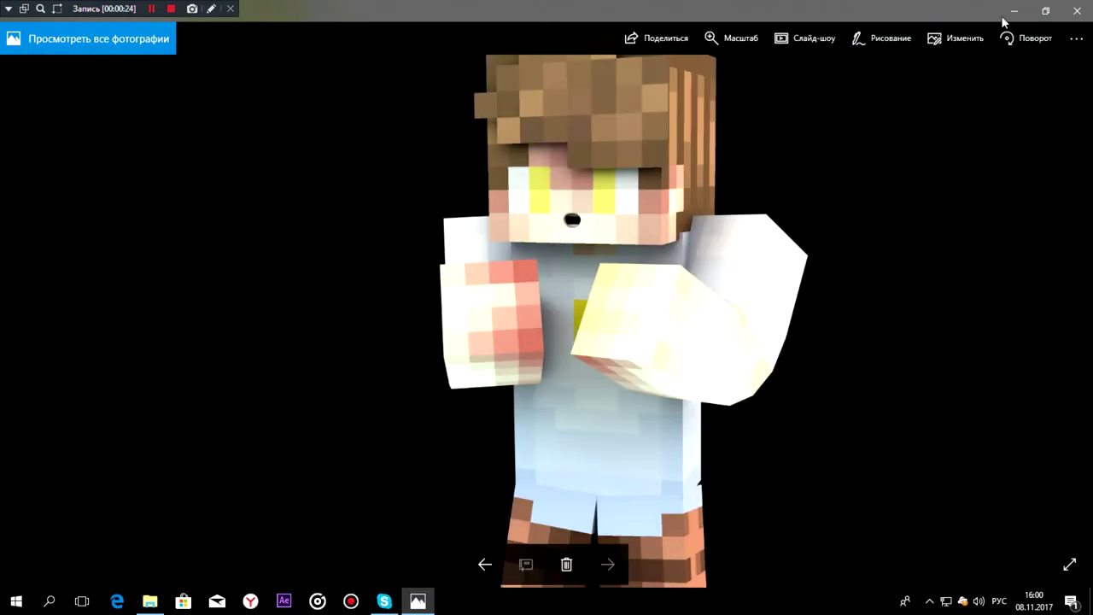
pyautogui.hotkey('alt', 'F4')
pyautogui.moveTo(586, 128)
pyautogui.mouseDown()
pyautogui.moveTo(255, 75)
pyautogui.moveTo(427, 80)
pyautogui.moveTo(599, 111)
pyautogui.mouseUp()
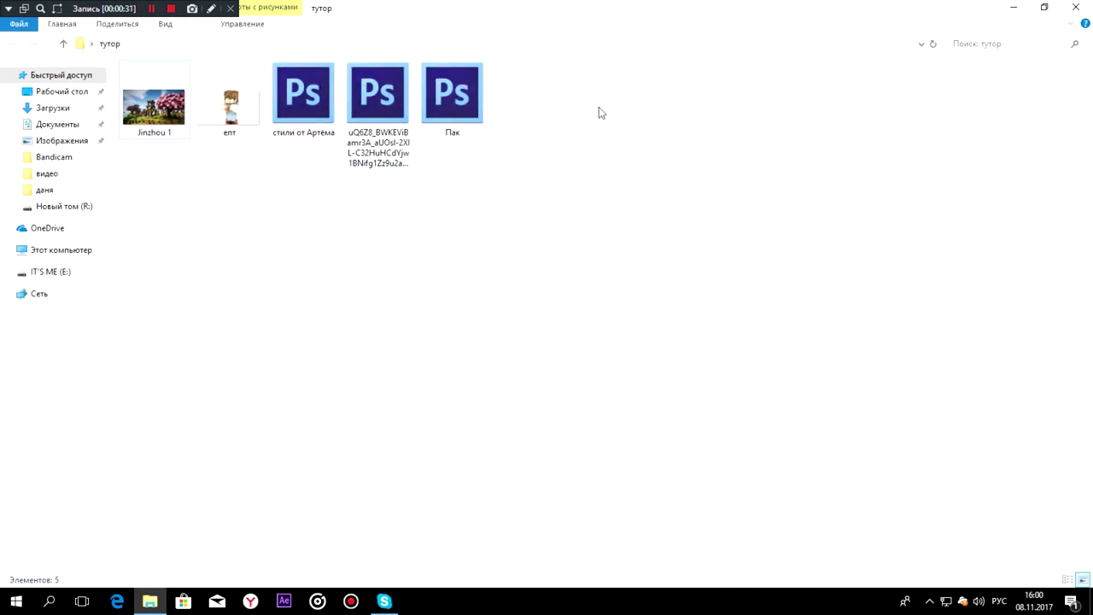
pyautogui.click(151, 10)
pyautogui.click(155, 11)
pyautogui.click(151, 9)
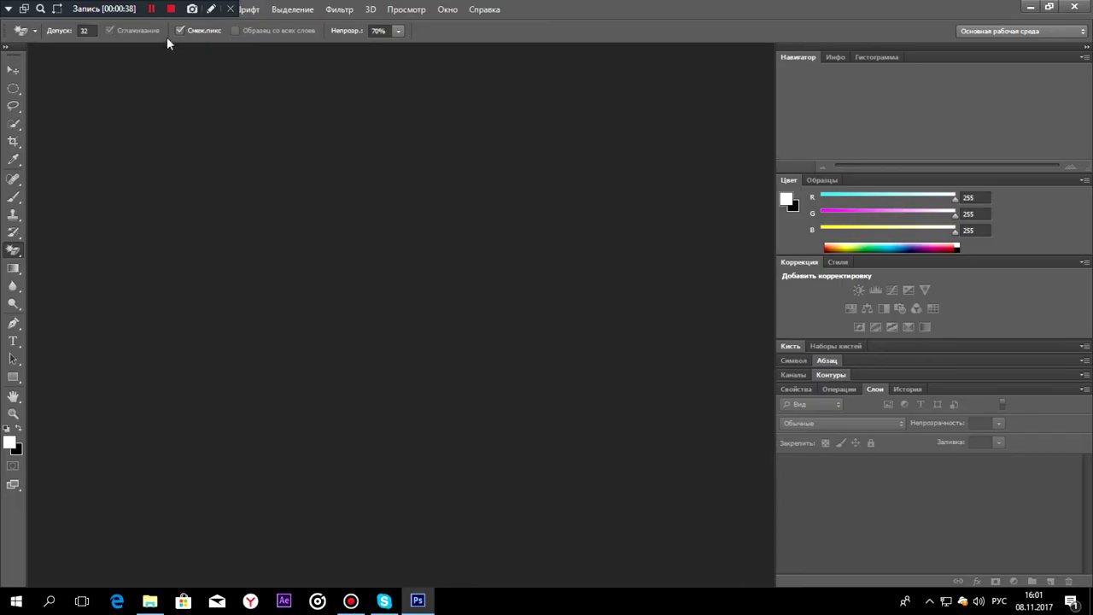
pyautogui.moveTo(96, 11); pyautogui.dragTo(624, 11)
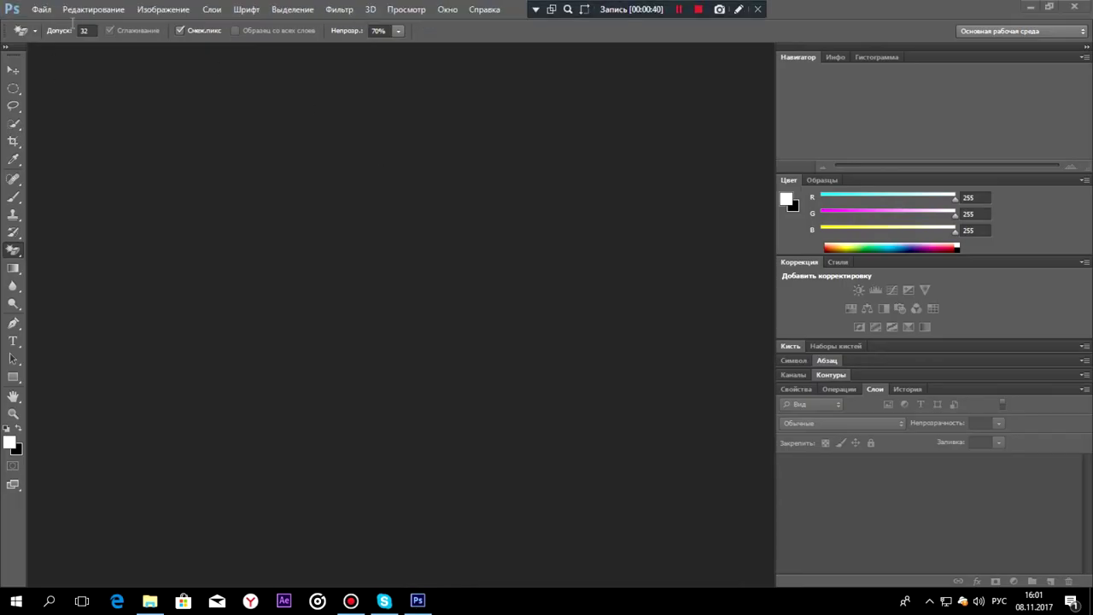
# Step: Open Jinzhou 1 and епт together in Photoshop from the тутор folder on the desktop
pyautogui.click(93, 9)
pyautogui.moveTo(41, 9)
pyautogui.click(70, 37)
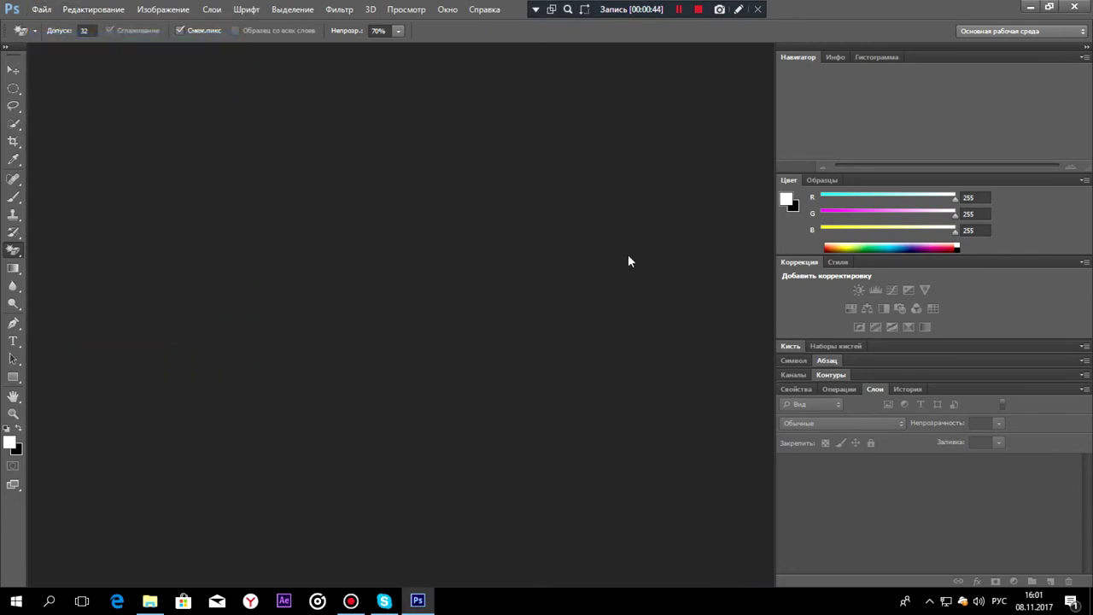
pyautogui.click(387, 189)
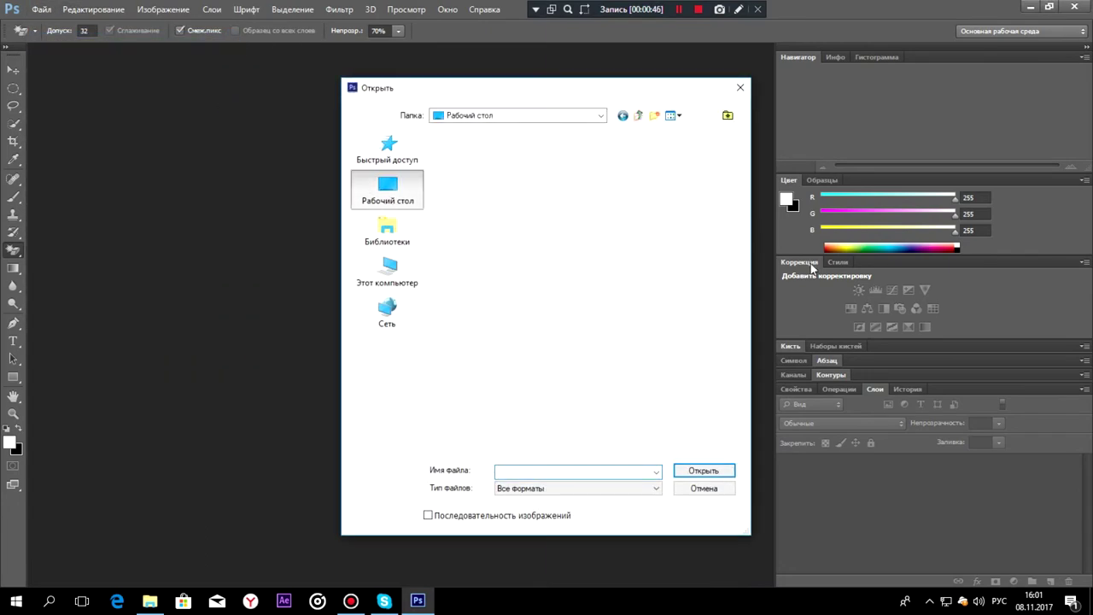
pyautogui.moveTo(738, 198); pyautogui.dragTo(708, 422)
pyautogui.scroll(3, 525, 304)
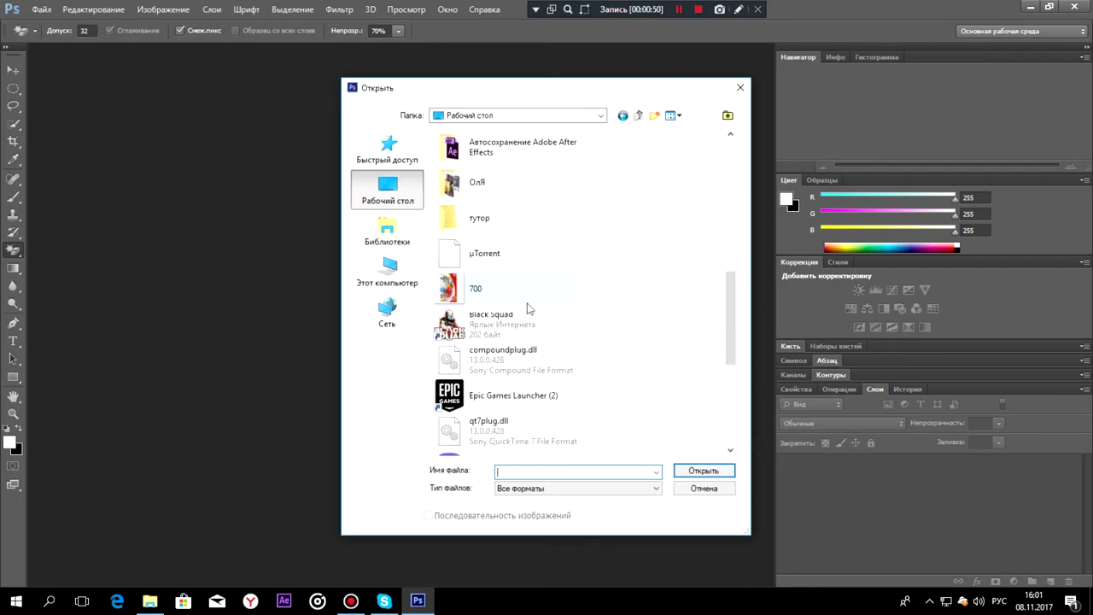
pyautogui.doubleClick(504, 227)
pyautogui.click(481, 186)
pyautogui.keyDown('ctrl'); pyautogui.click(613, 179); pyautogui.keyUp('ctrl')
pyautogui.click(722, 469)
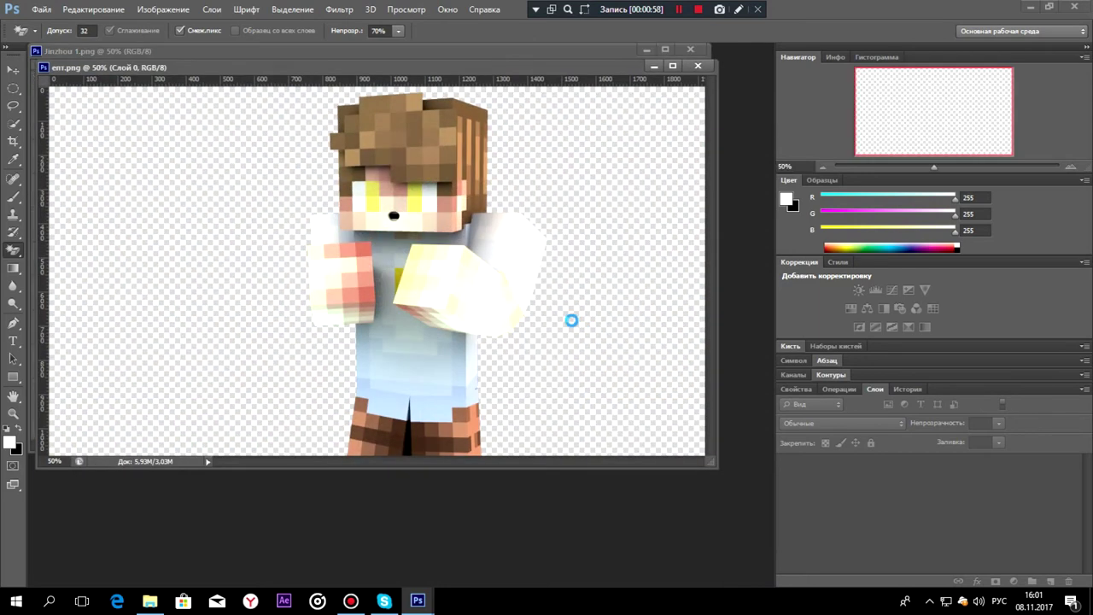
# Step: Copy the character from епт.png onto the right side of the Jinzhou 1.png image, and close епт.png
pyautogui.moveTo(529, 67); pyautogui.dragTo(872, 99)
pyautogui.press('v')
pyautogui.moveTo(629, 267); pyautogui.dragTo(568, 256)
pyautogui.click(1034, 154)
pyautogui.click(1036, 97)
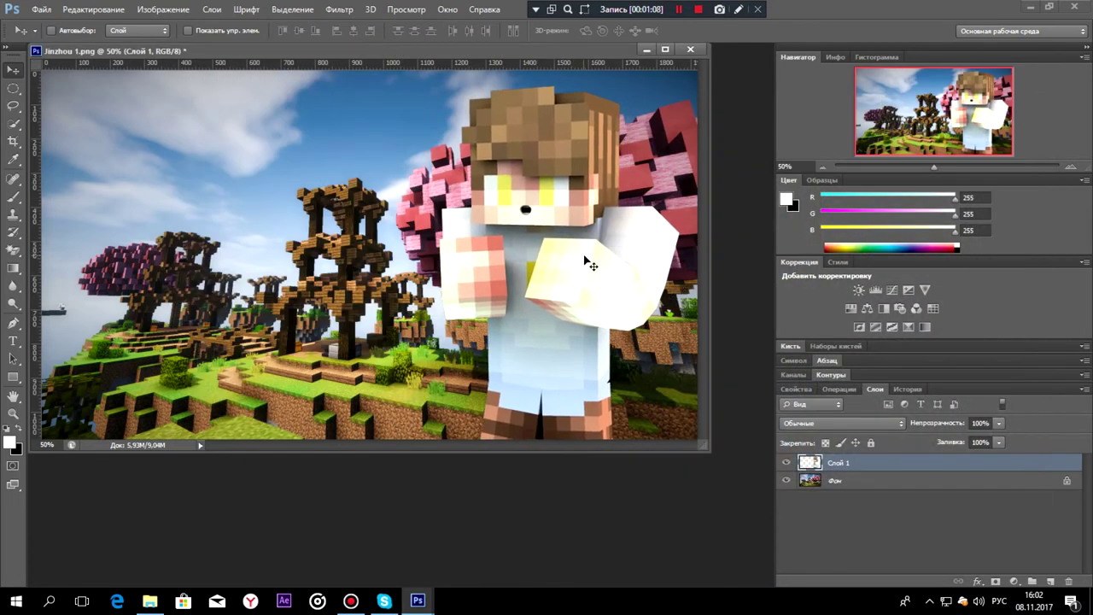
# Step: Enlarge the character layer slightly with Free Transform
pyautogui.hotkey('ctrl', 't')
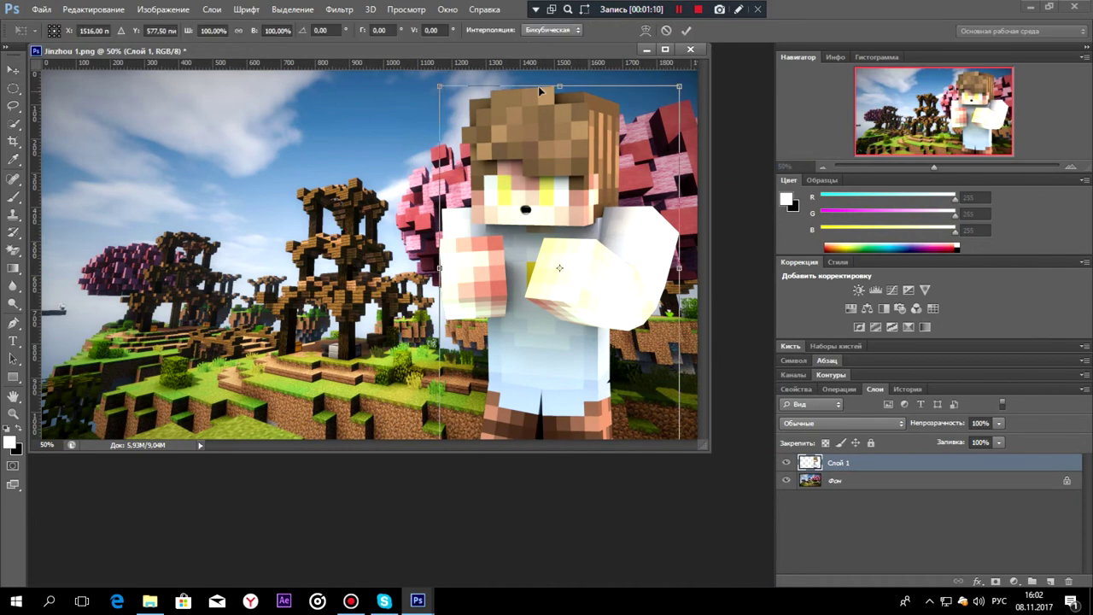
pyautogui.moveTo(442, 89); pyautogui.dragTo(403, 96)
pyautogui.press('Return')
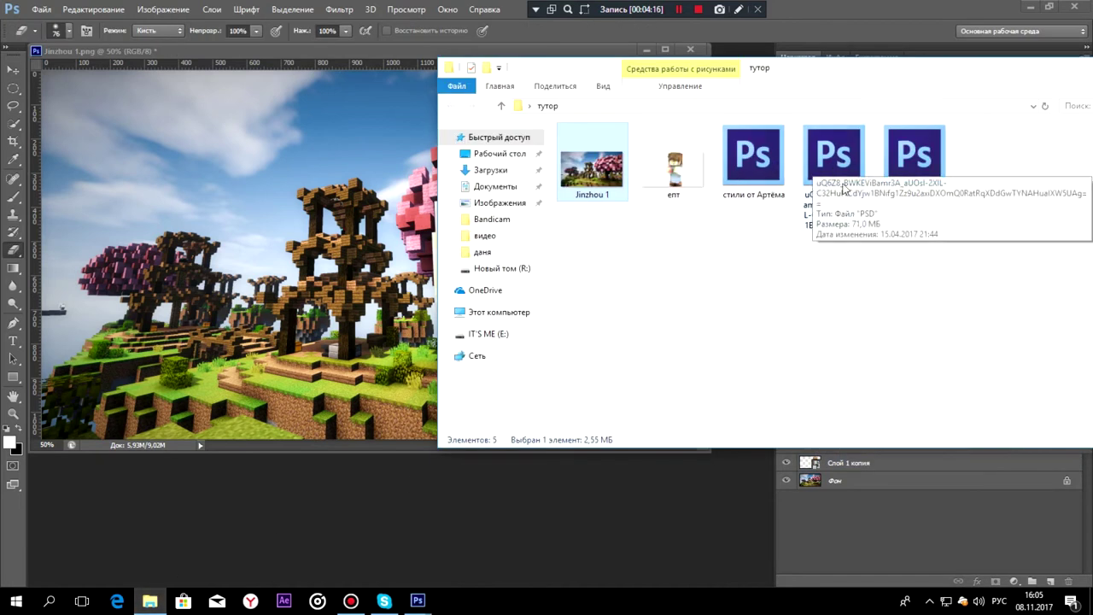
# Step: Open the lighting stocks PSD beginning with uQ6Z8_BWKEVi from the тутор folder and place its window below the Jinzhou image's upper part
pyautogui.click(840, 156)
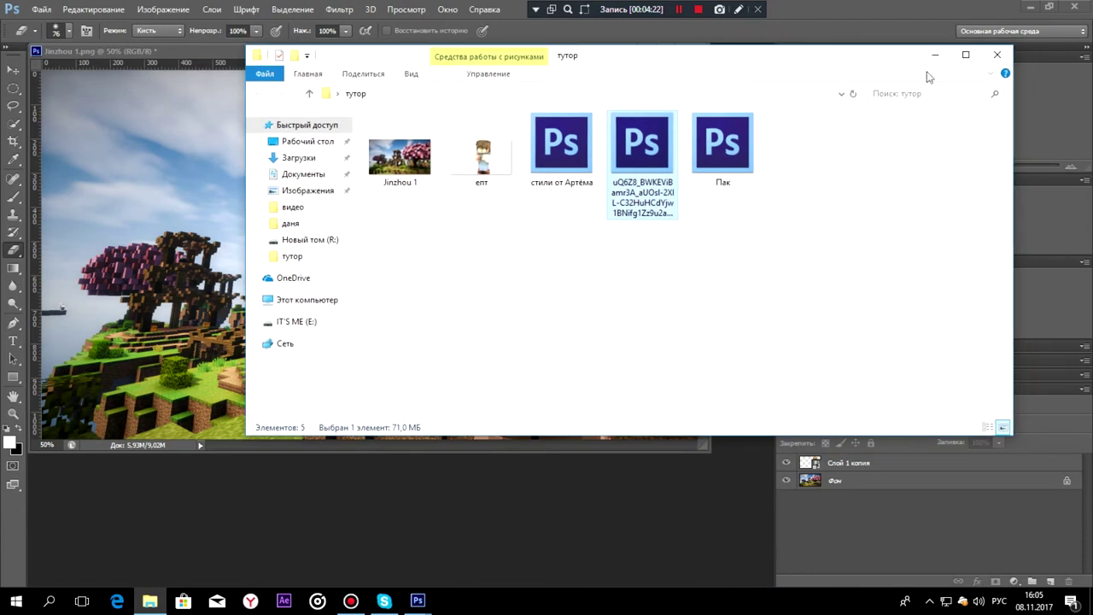
pyautogui.click(929, 52)
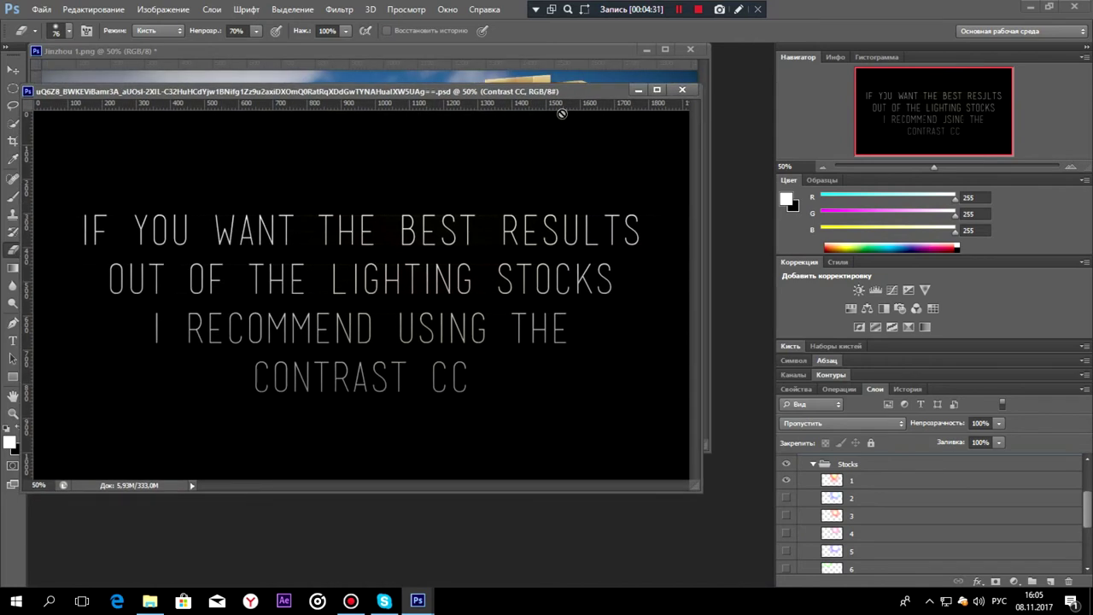
pyautogui.moveTo(540, 109); pyautogui.dragTo(611, 167)
# Step: Copy light layer 1 from the lighting PSD's Stocks group into Jinzhou 1.png, above the character
pyautogui.scroll(-1, 809, 476)
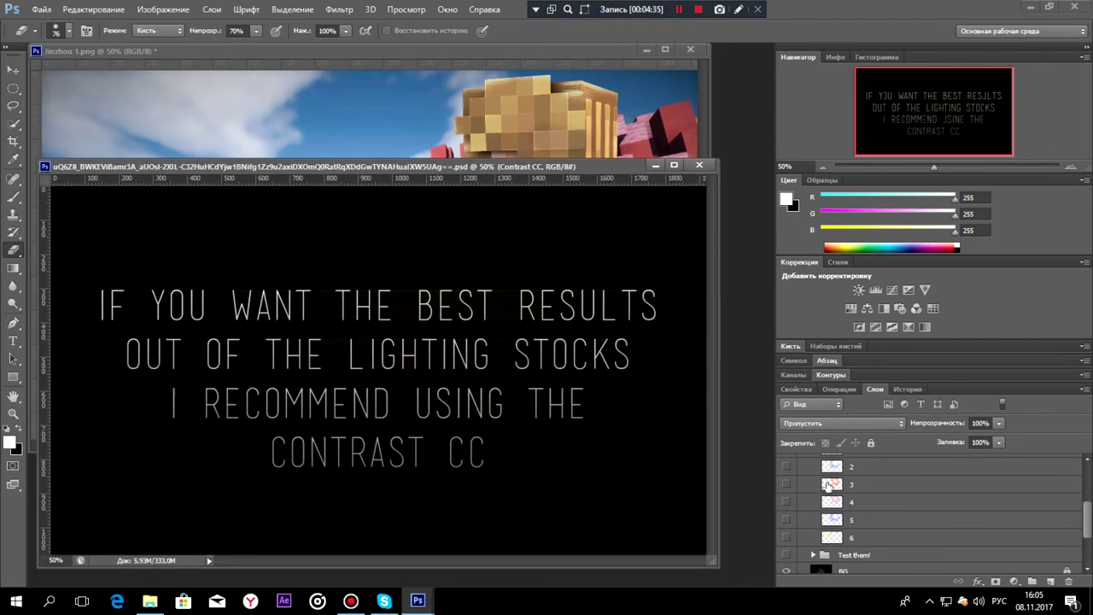
pyautogui.scroll(1, 816, 500)
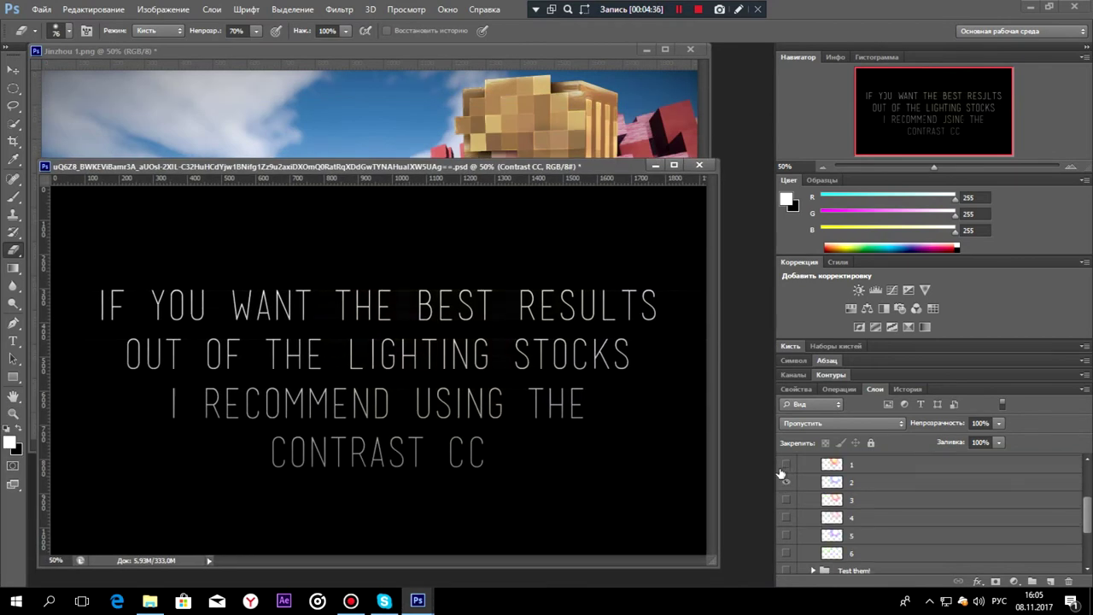
pyautogui.click(655, 165)
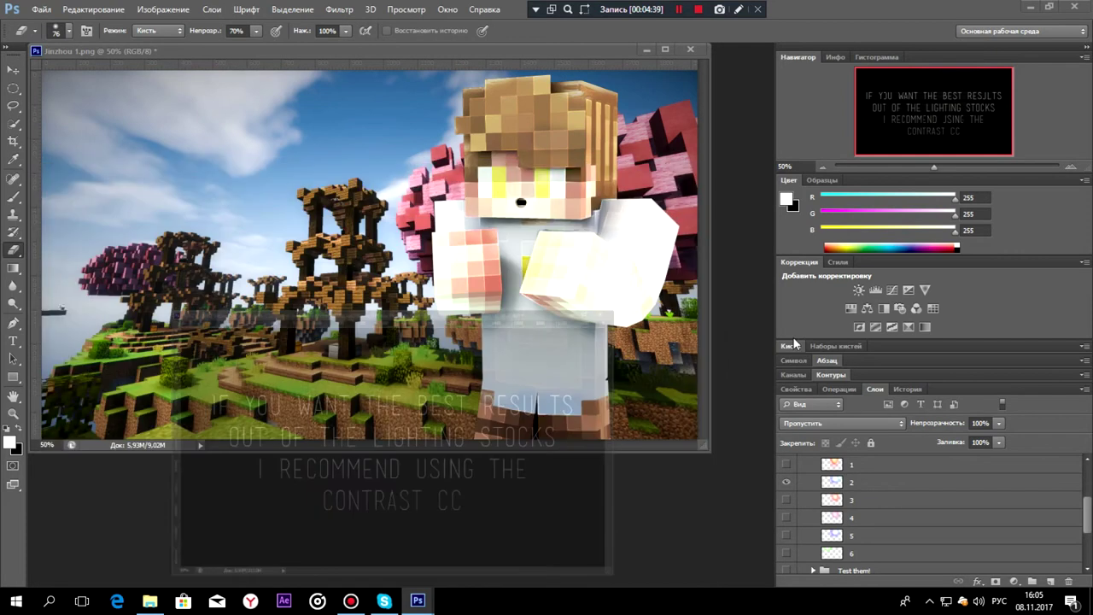
pyautogui.moveTo(410, 600)
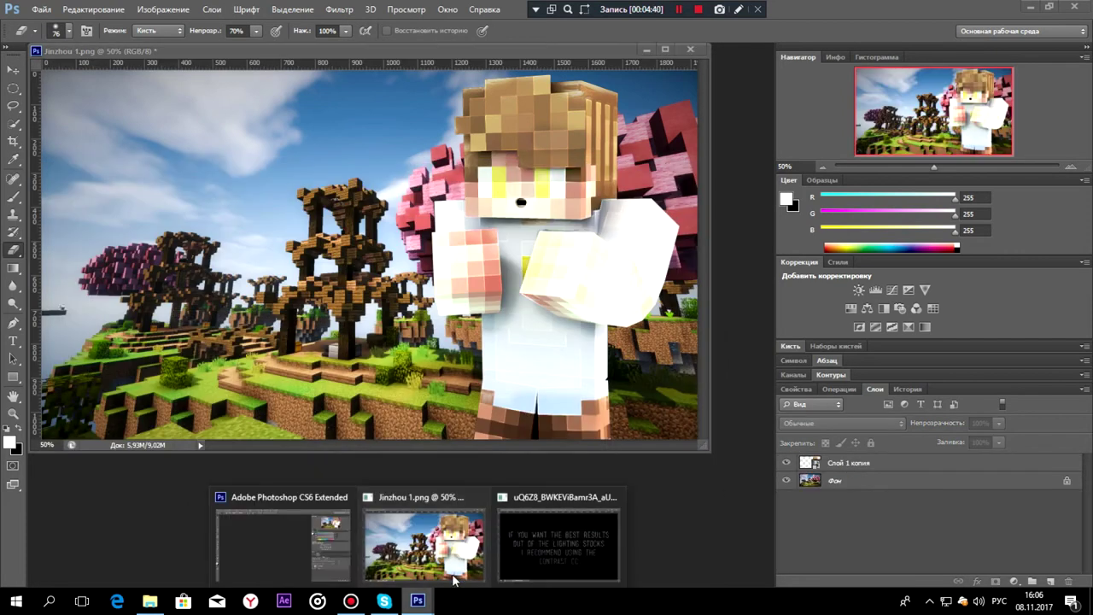
pyautogui.click(571, 527)
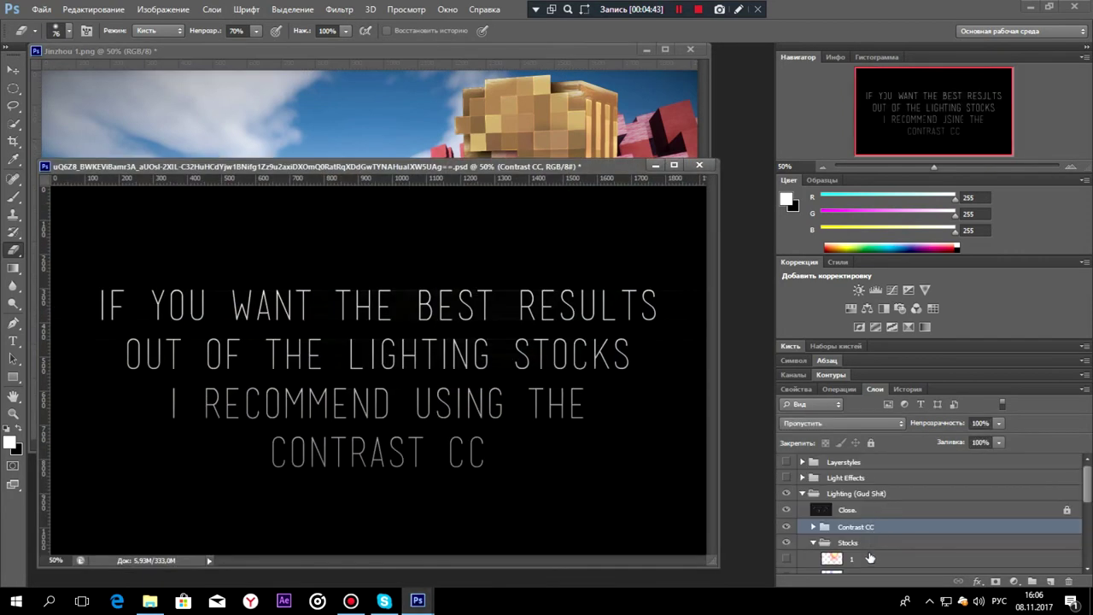
pyautogui.moveTo(870, 557)
pyautogui.mouseDown()
pyautogui.moveTo(611, 147)
pyautogui.moveTo(519, 91)
pyautogui.moveTo(633, 101)
pyautogui.moveTo(537, 107)
pyautogui.mouseUp()
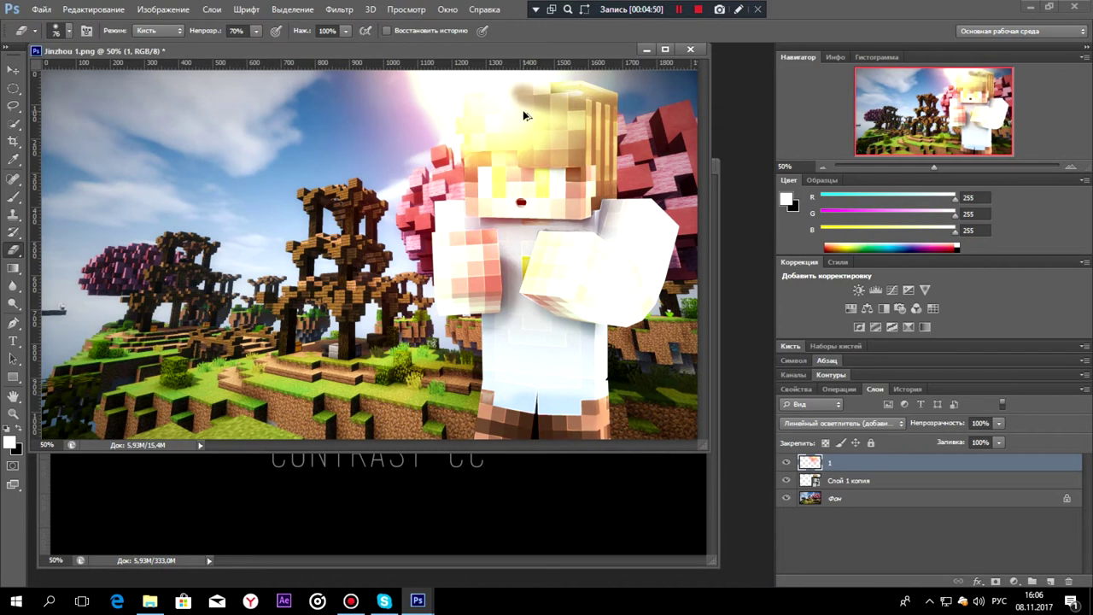
# Step: Undo the stray eraser stroke and move the glow of layer 1 to the upper-left corner of the image
pyautogui.hotkey('ctrl', 'z')
pyautogui.click(12, 68)
pyautogui.moveTo(419, 85); pyautogui.dragTo(12, 68)
pyautogui.hotkey('ctrl', 'z')
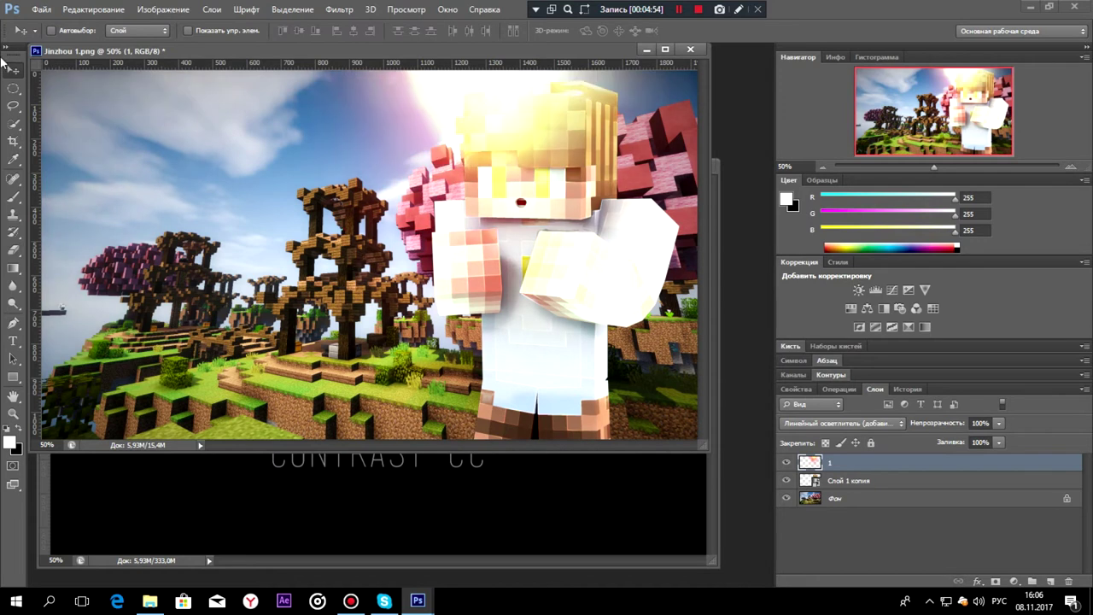
pyautogui.moveTo(316, 128); pyautogui.dragTo(119, 81)
# Step: Copy the Contrast CC group from the lighting PSD into Jinzhou 1.png and set its opacity to 82%
pyautogui.click(688, 479)
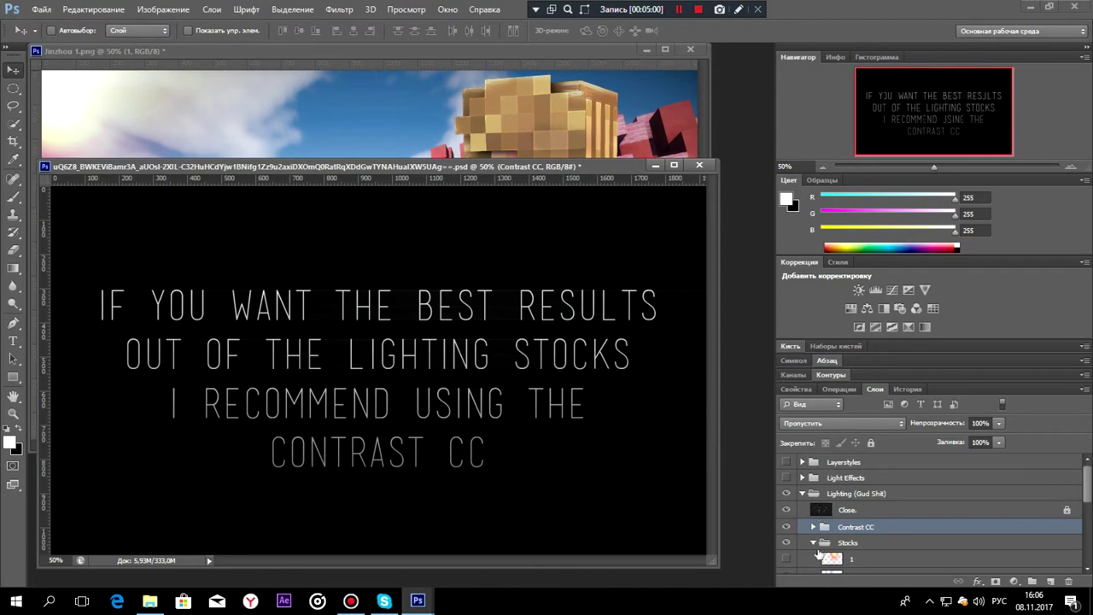
pyautogui.moveTo(855, 531); pyautogui.dragTo(580, 93)
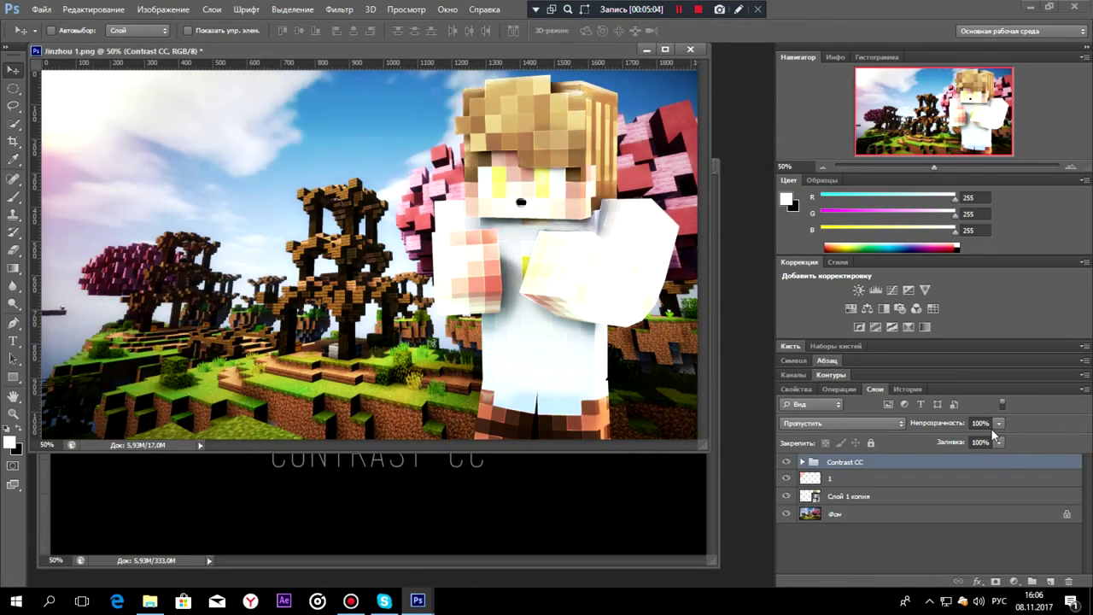
pyautogui.click(999, 424)
pyautogui.moveTo(990, 442); pyautogui.dragTo(986, 441)
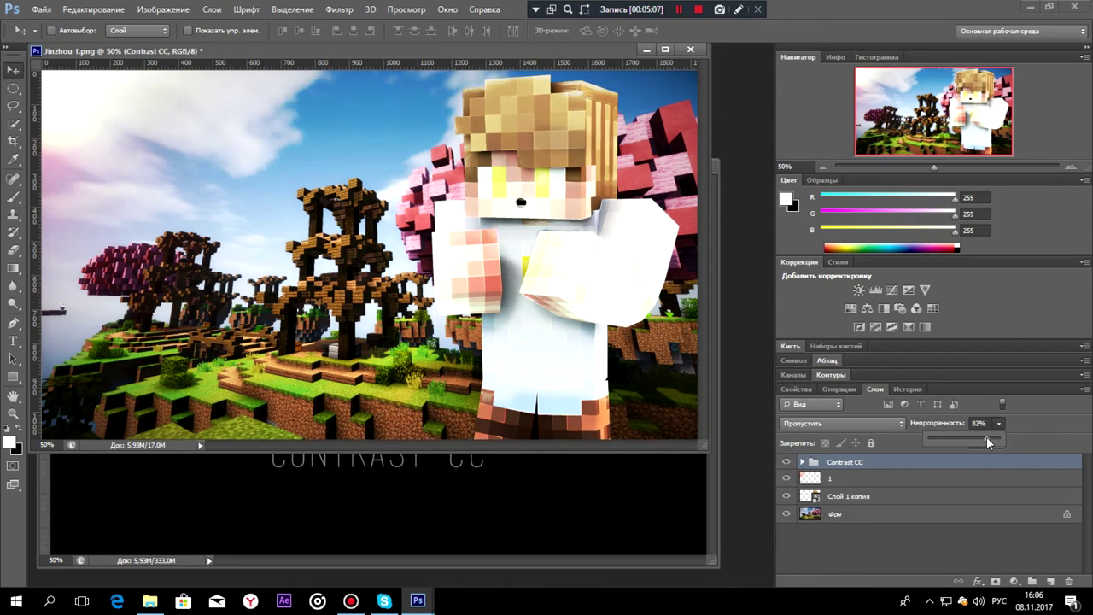
# Step: Collapse the Lighting (Gud Shit) group in the lighting stocks PSD and close that document
pyautogui.click(694, 489)
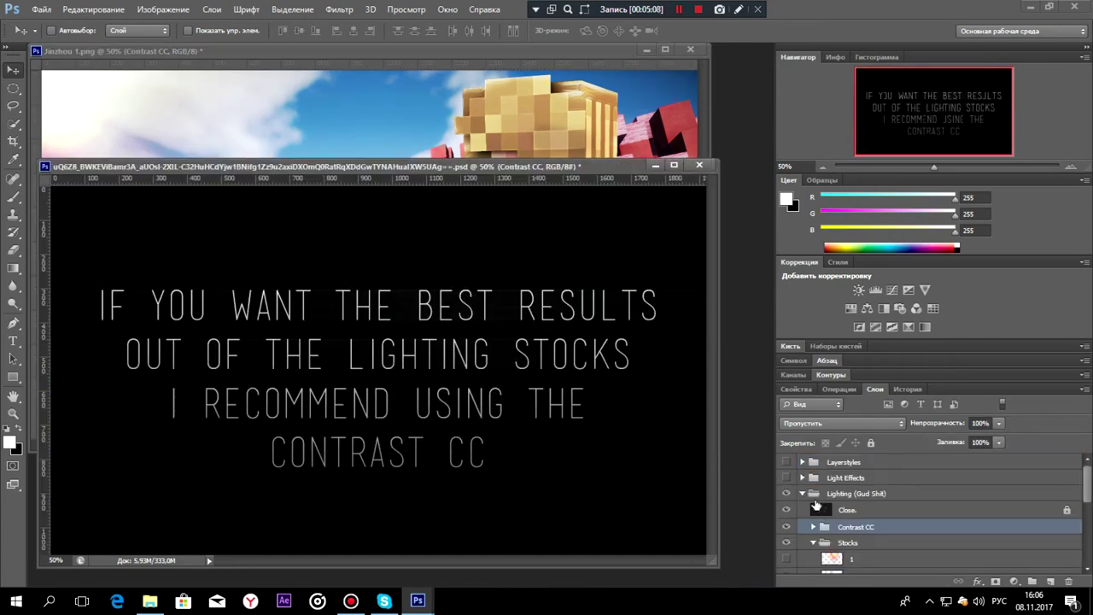
pyautogui.click(803, 494)
pyautogui.click(803, 509)
pyautogui.click(803, 509)
pyautogui.click(803, 509)
pyautogui.click(803, 509)
pyautogui.click(699, 165)
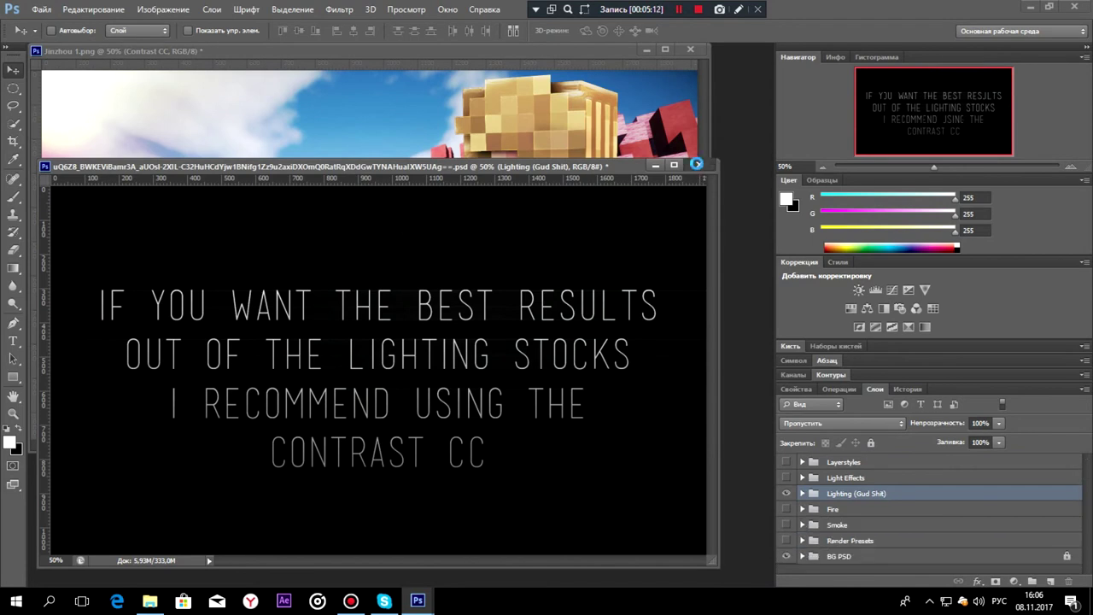
pyautogui.click(598, 229)
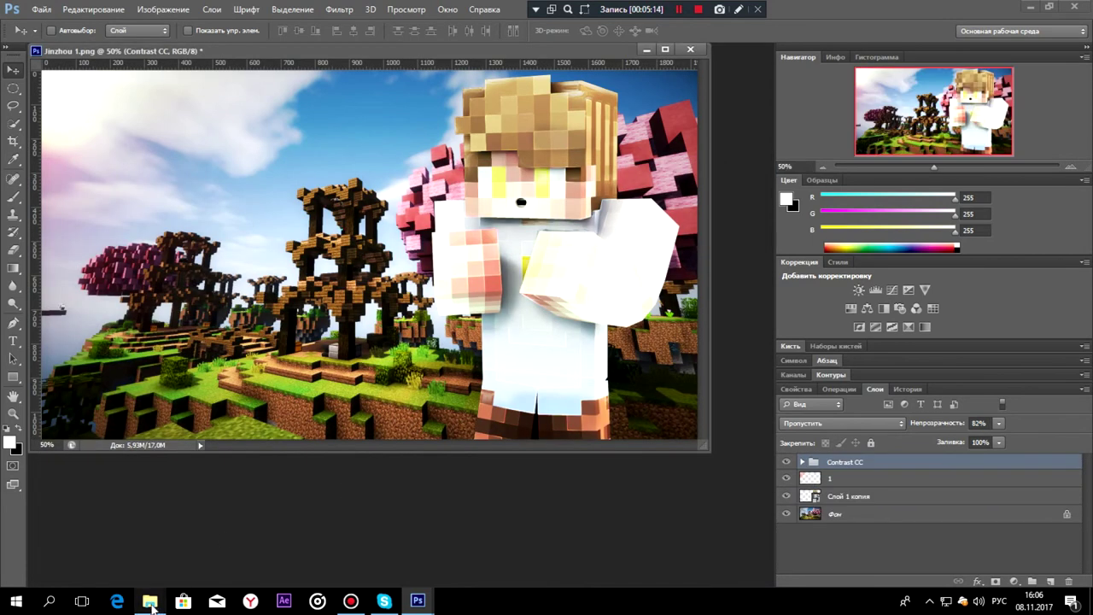
# Step: Copy the swirling rays layer "Это будешь перемещать" from Пак.psd into Jinzhou 1.png, directly above the background, at 50% opacity
pyautogui.click(150, 601)
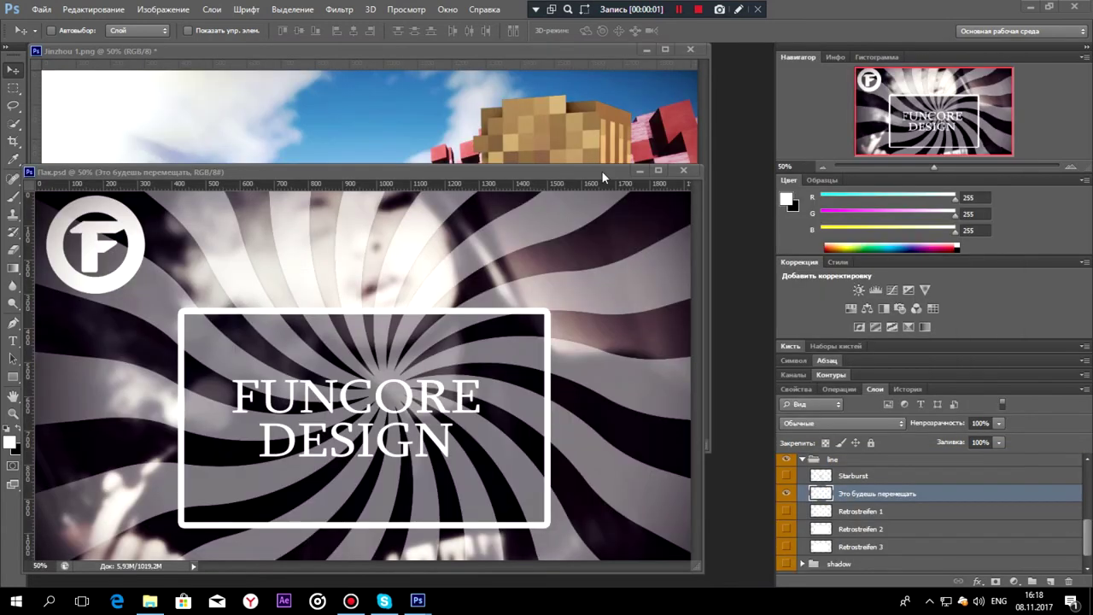
pyautogui.moveTo(602, 171); pyautogui.dragTo(573, 256)
pyautogui.moveTo(900, 500); pyautogui.dragTo(386, 260)
pyautogui.moveTo(855, 476); pyautogui.dragTo(860, 521)
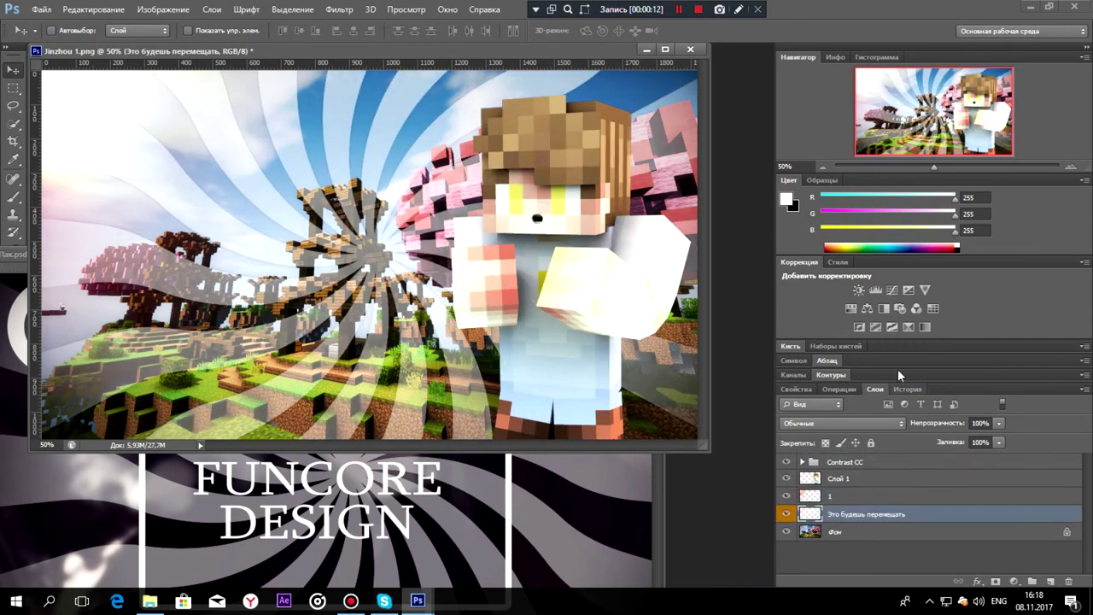
pyautogui.click(996, 423)
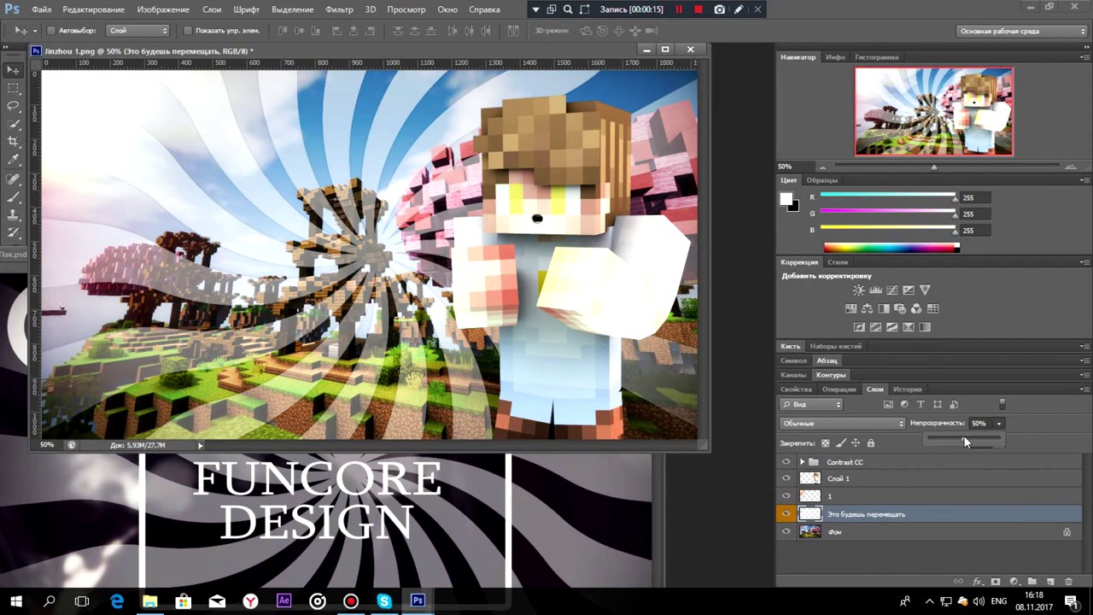
pyautogui.click(741, 327)
# Step: Copy the Very Clean logo from the logos Minecraft group of Пак.psd into Jinzhou 1.png, behind the character
pyautogui.click(592, 487)
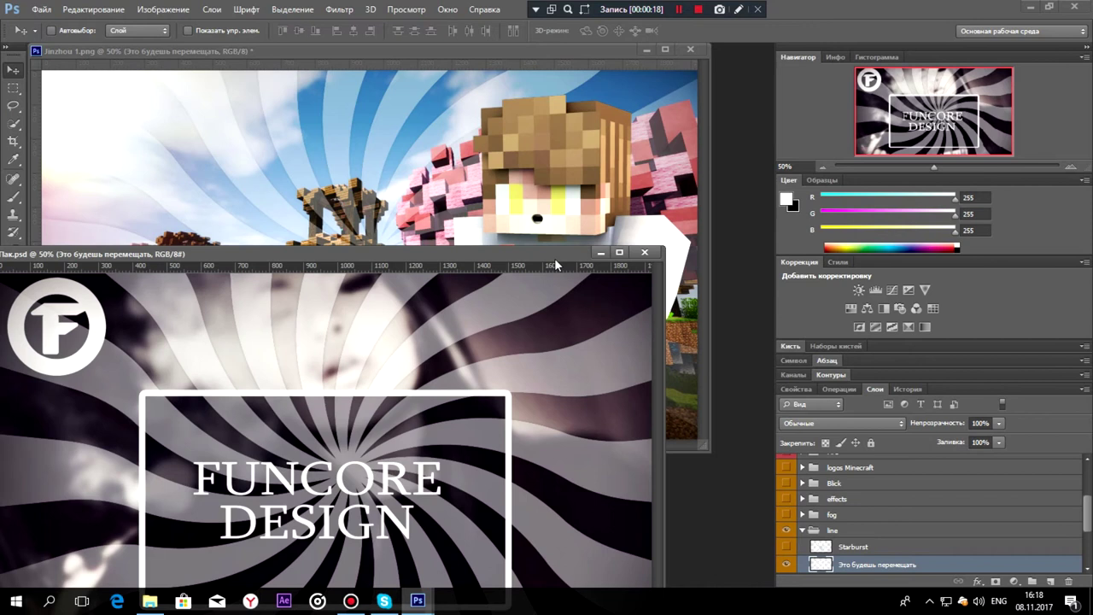
pyautogui.click(804, 531)
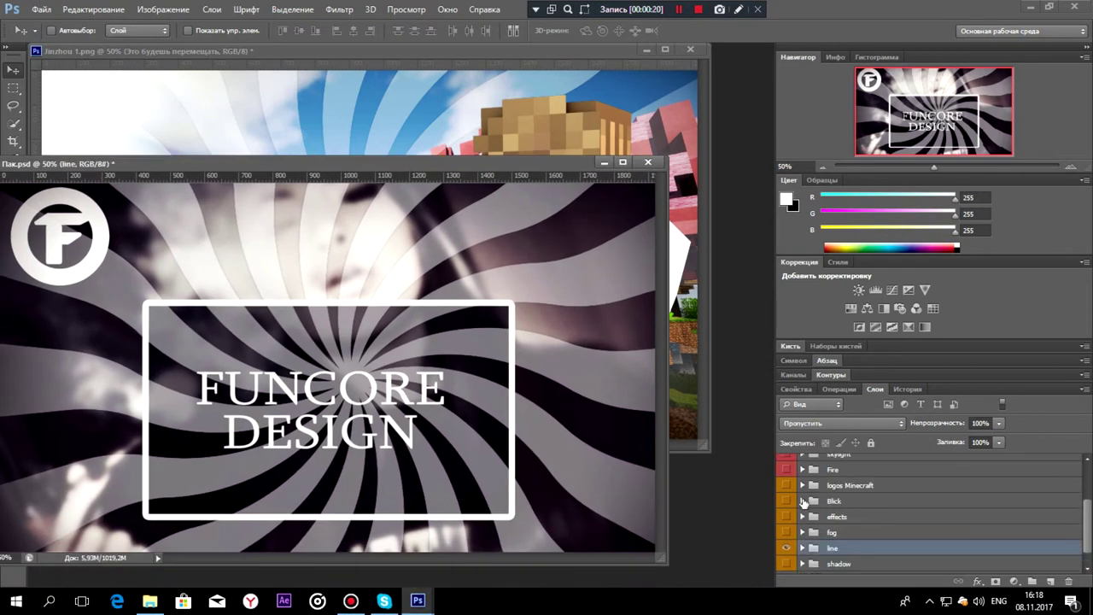
pyautogui.click(803, 486)
pyautogui.moveTo(844, 541); pyautogui.dragTo(466, 154)
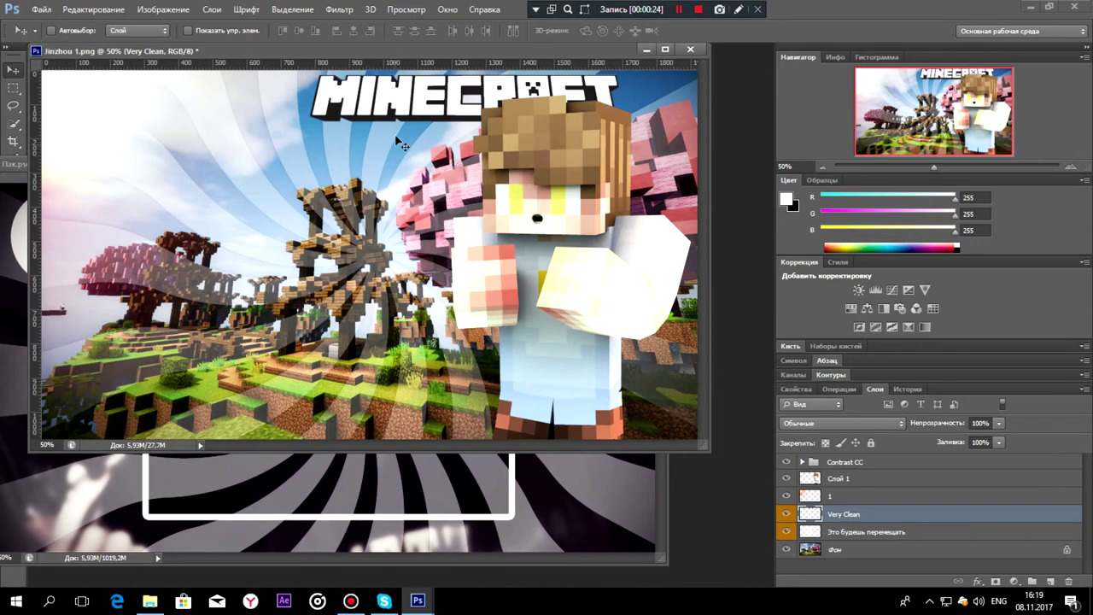
# Step: Enlarge the Minecraft logo with Free Transform so it spans most of the image's top edge behind the character
pyautogui.hotkey('ctrl', 't')
pyautogui.moveTo(445, 98); pyautogui.dragTo(282, 145)
pyautogui.moveTo(463, 115); pyautogui.dragTo(405, 108)
pyautogui.moveTo(591, 86); pyautogui.dragTo(623, 81)
pyautogui.press('Return')
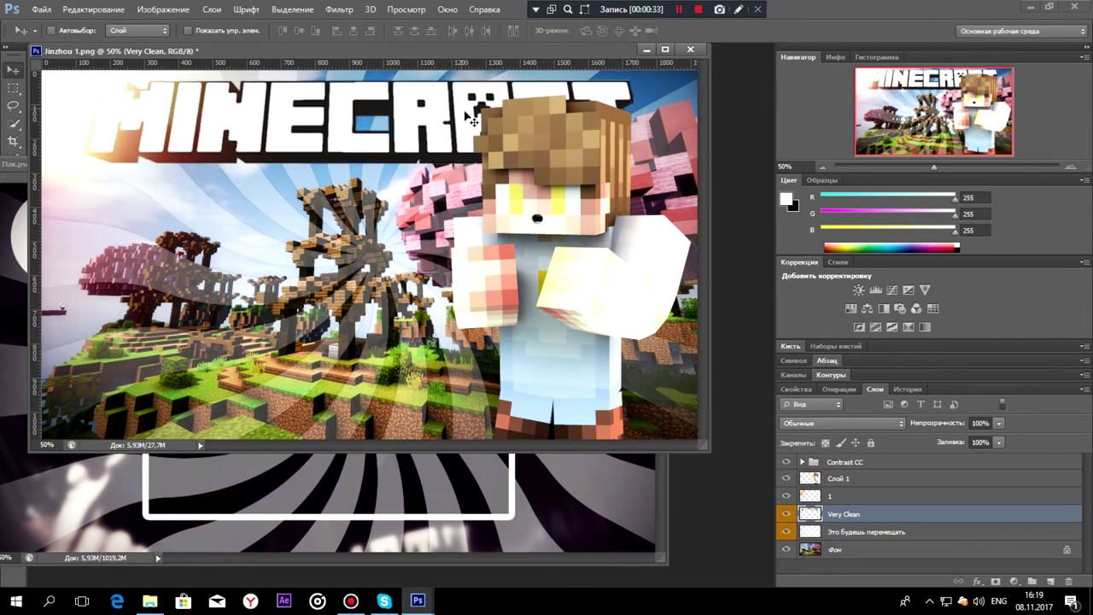
# Step: Give the Very Clean logo layer a 5 px outside stroke with a linear rainbow gradient at 112% scale
pyautogui.rightClick(842, 516)
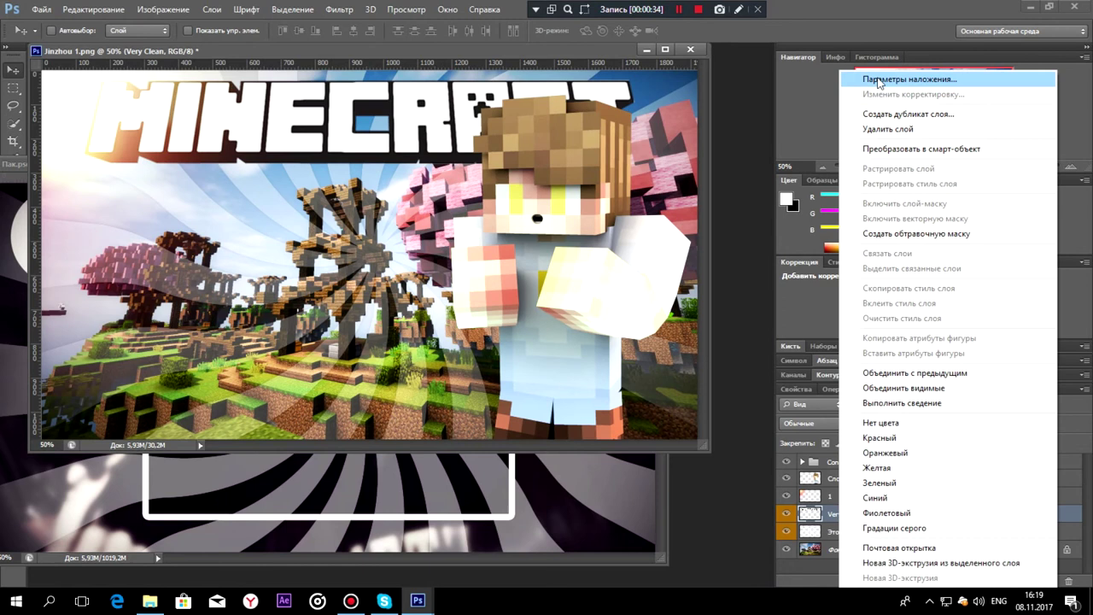
pyautogui.press('Escape')
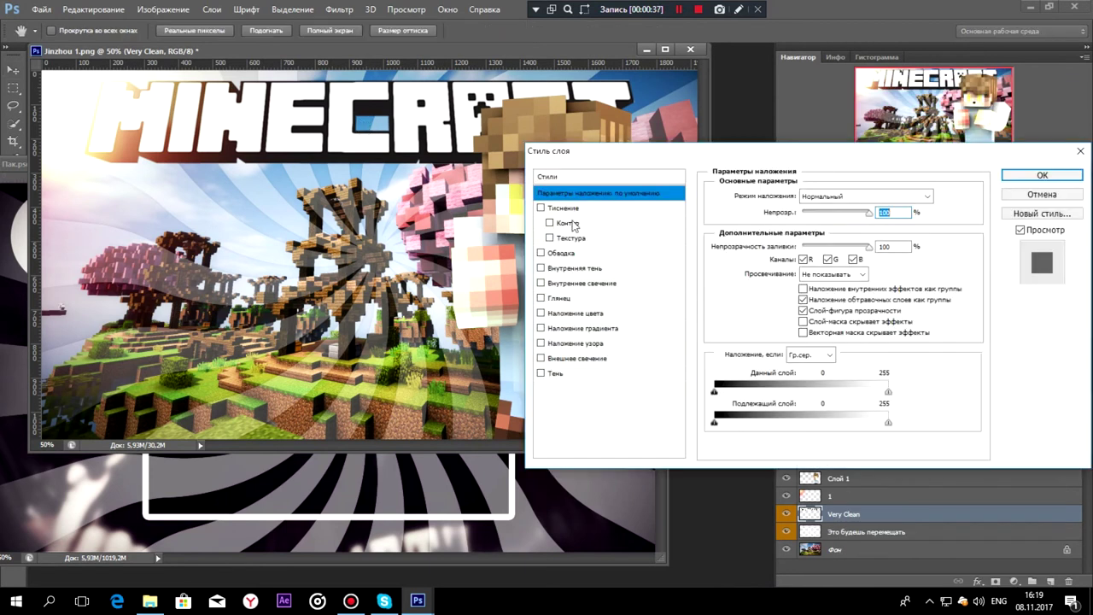
pyautogui.click(585, 254)
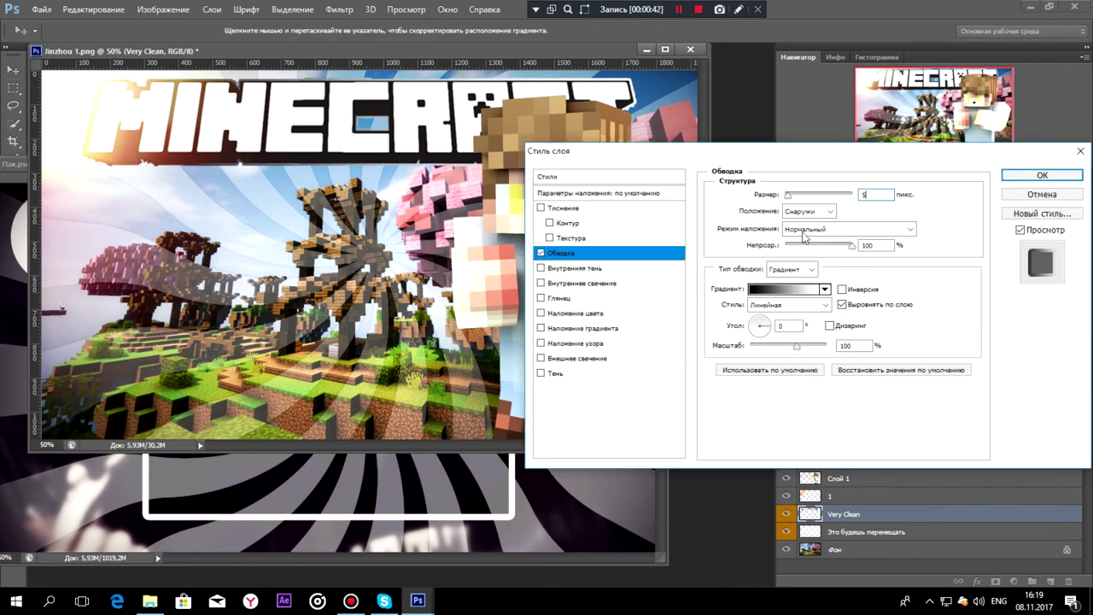
pyautogui.click(825, 291)
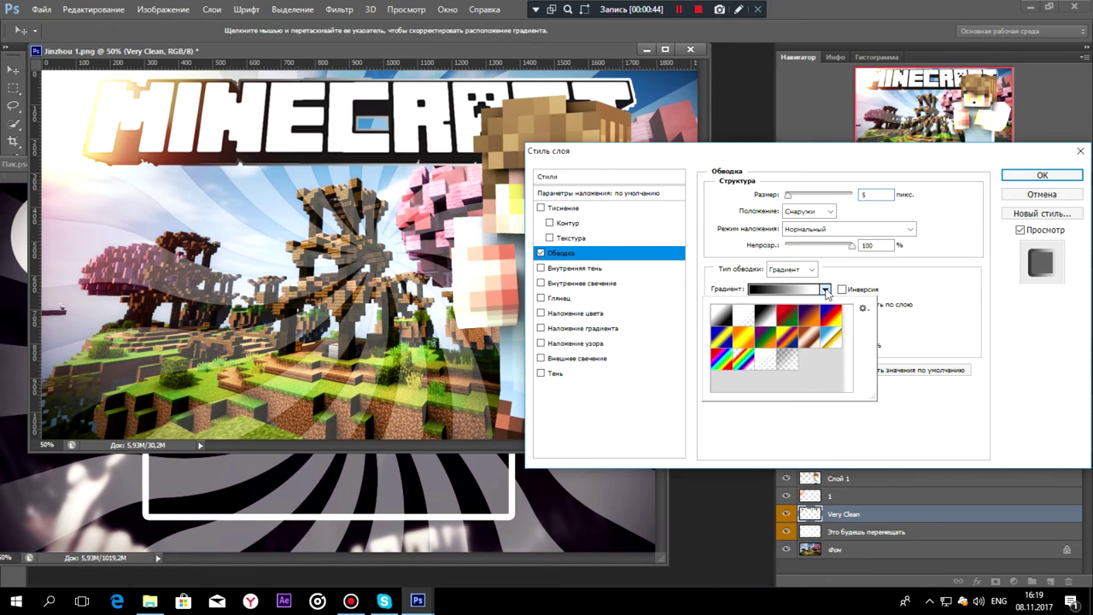
pyautogui.click(745, 362)
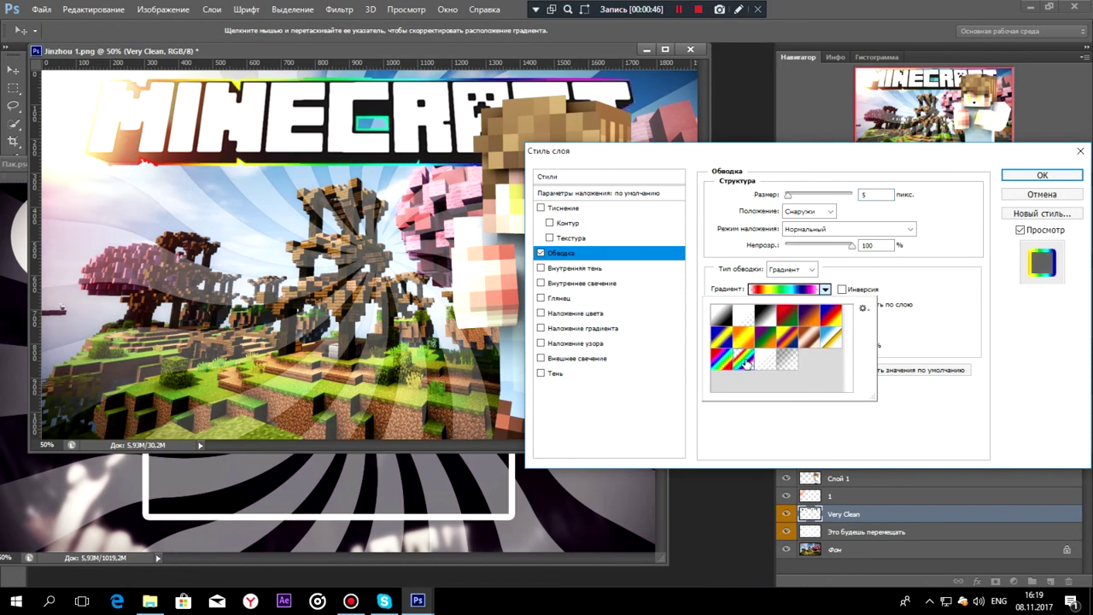
pyautogui.click(930, 323)
pyautogui.moveTo(799, 346); pyautogui.dragTo(805, 347)
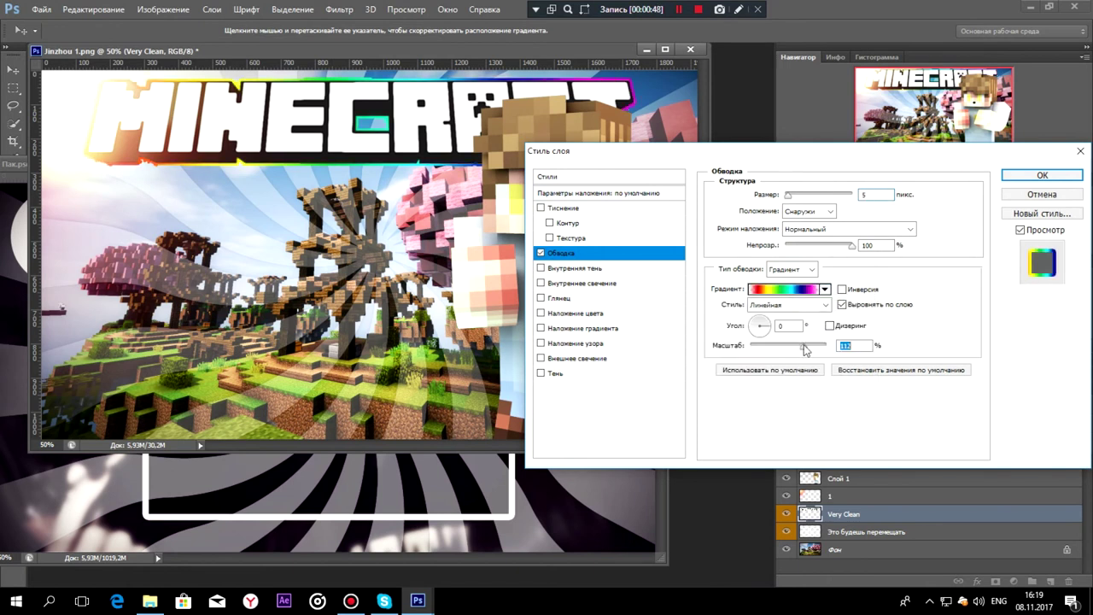
pyautogui.click(1030, 175)
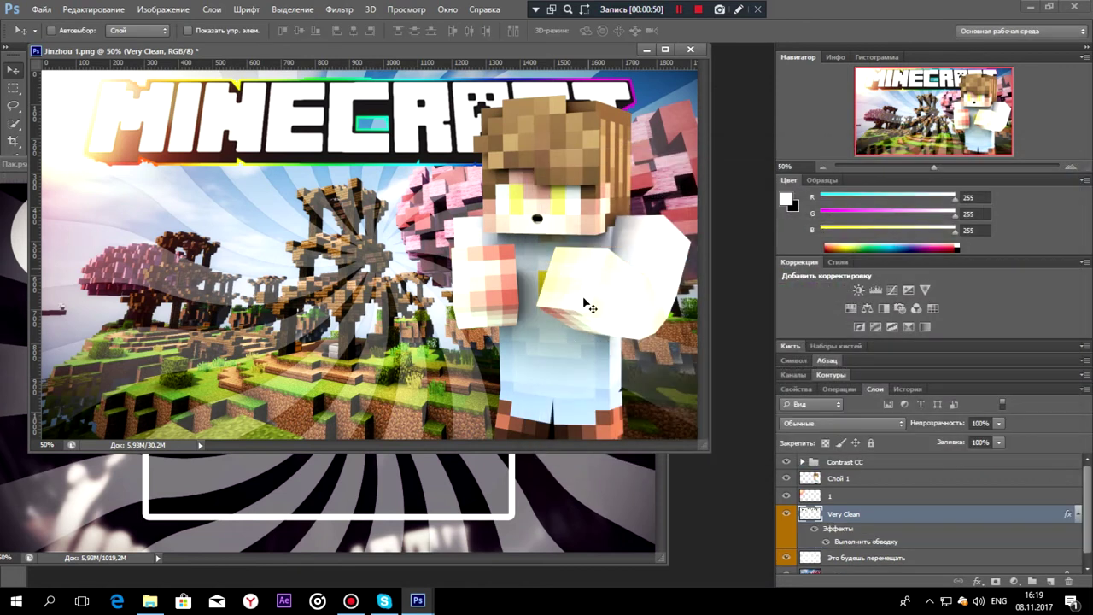
# Step: Collapse the logos Minecraft group in Пак.psd and close that document
pyautogui.click(595, 483)
pyautogui.click(802, 511)
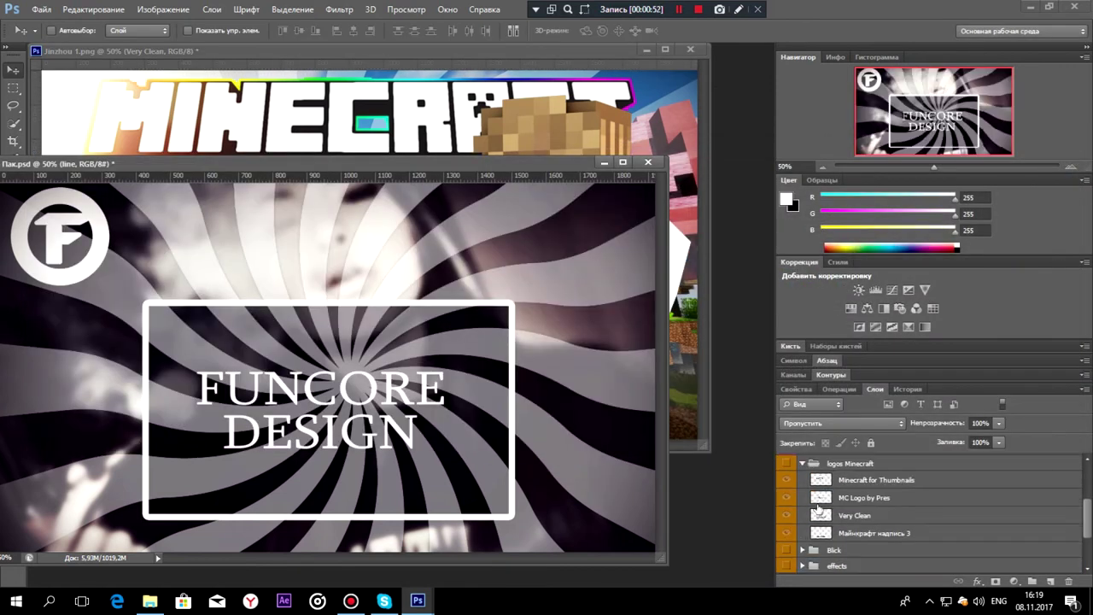
pyautogui.click(802, 511)
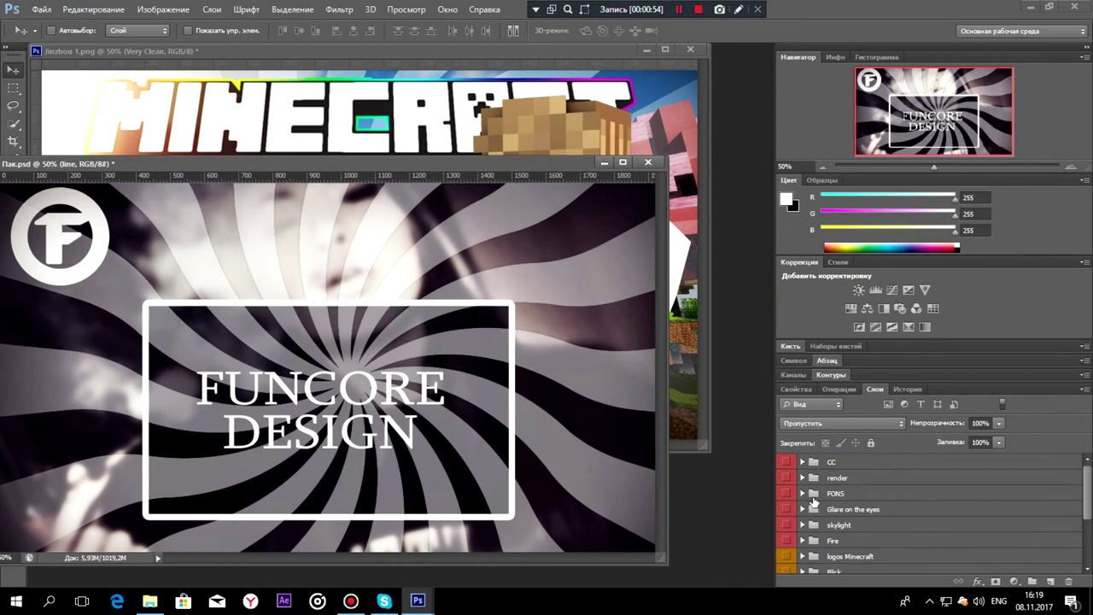
pyautogui.click(647, 161)
pyautogui.click(593, 228)
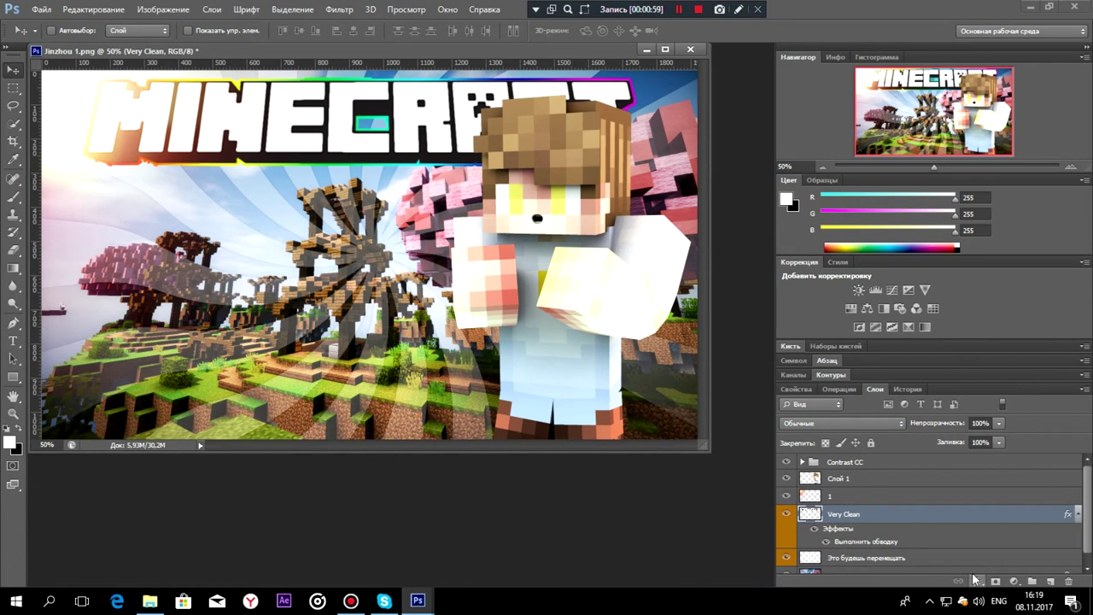
# Step: Add a new layer above Very Clean and select a thin frame along the image edges by inverting a rectangular selection
pyautogui.click(1050, 581)
pyautogui.click(12, 89)
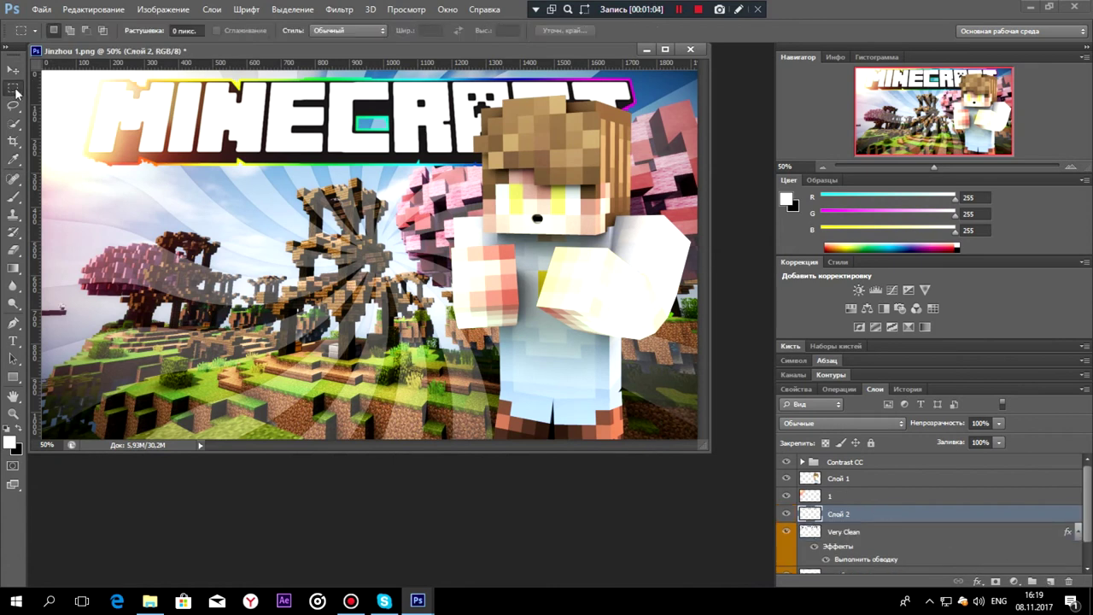
pyautogui.moveTo(54, 79); pyautogui.dragTo(667, 412)
pyautogui.moveTo(681, 422); pyautogui.dragTo(683, 425)
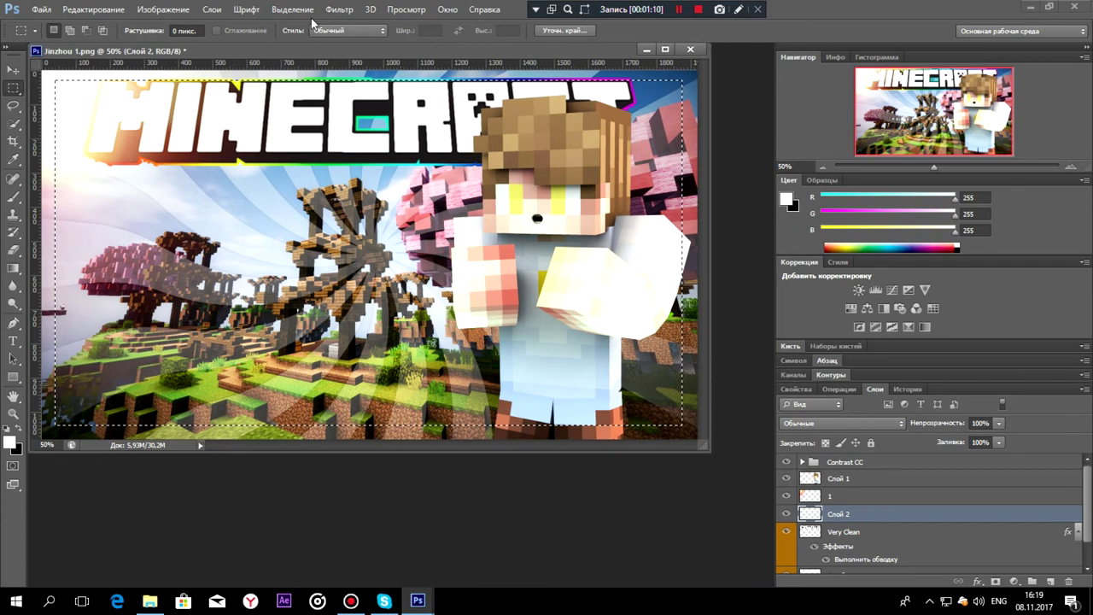
pyautogui.click(290, 9)
pyautogui.click(315, 64)
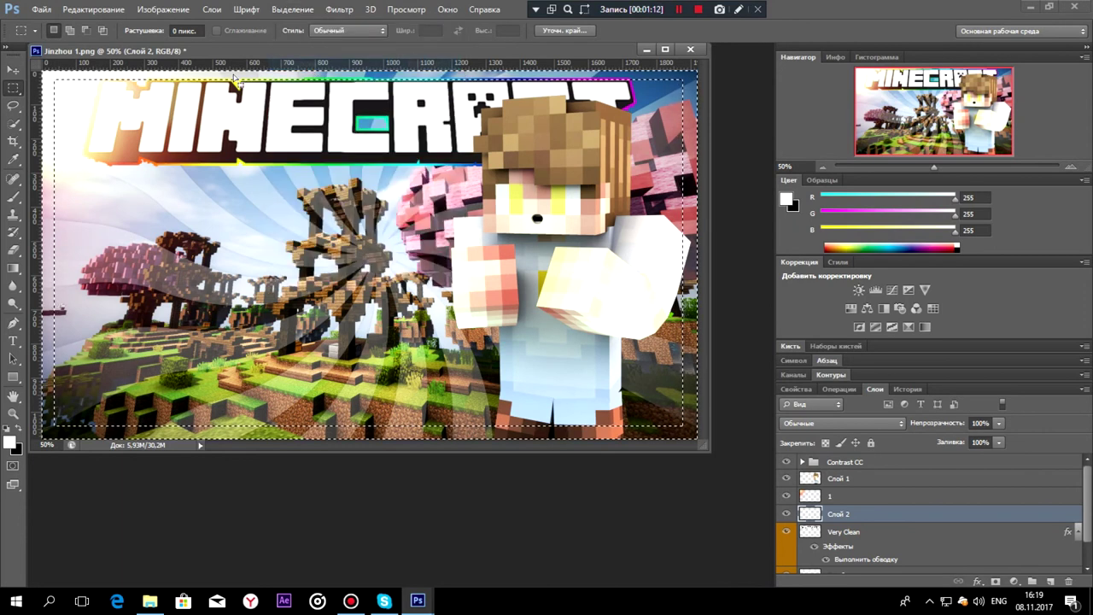
# Step: Paint the selected edge frame solid white with the Brush and place its layer above the character
pyautogui.click(12, 197)
pyautogui.moveTo(48, 205)
pyautogui.mouseDown()
pyautogui.moveTo(51, 427)
pyautogui.moveTo(496, 437)
pyautogui.moveTo(690, 401)
pyautogui.moveTo(691, 376)
pyautogui.mouseUp()
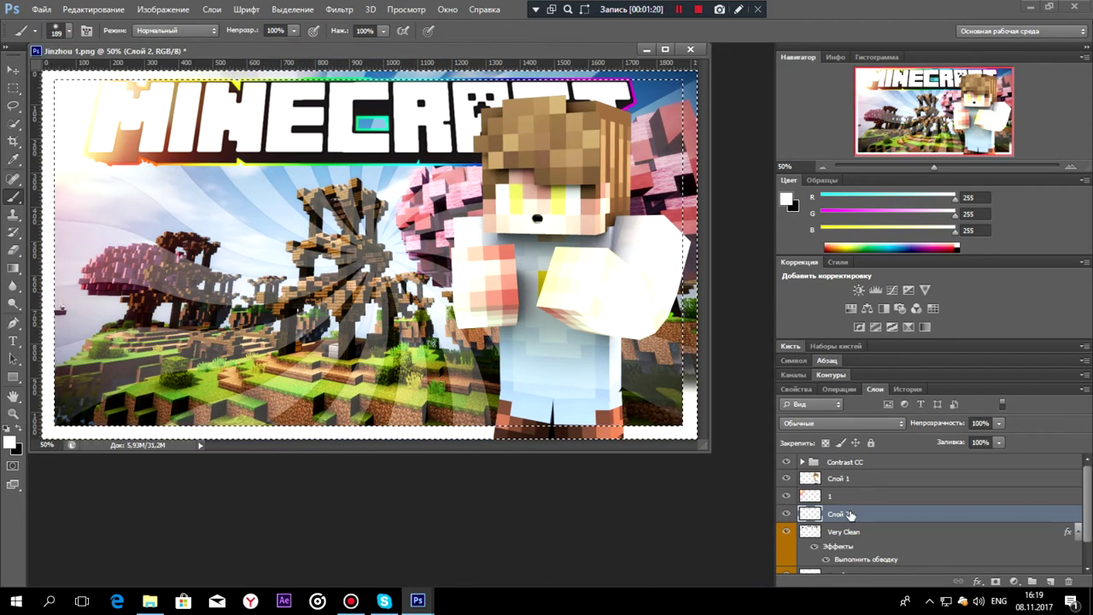
pyautogui.scroll(-1, 854, 521)
pyautogui.moveTo(853, 610); pyautogui.dragTo(811, 472)
pyautogui.moveTo(691, 389)
pyautogui.mouseDown()
pyautogui.moveTo(689, 216)
pyautogui.moveTo(703, 134)
pyautogui.moveTo(694, 81)
pyautogui.moveTo(501, 55)
pyautogui.moveTo(517, 72)
pyautogui.moveTo(73, 83)
pyautogui.mouseUp()
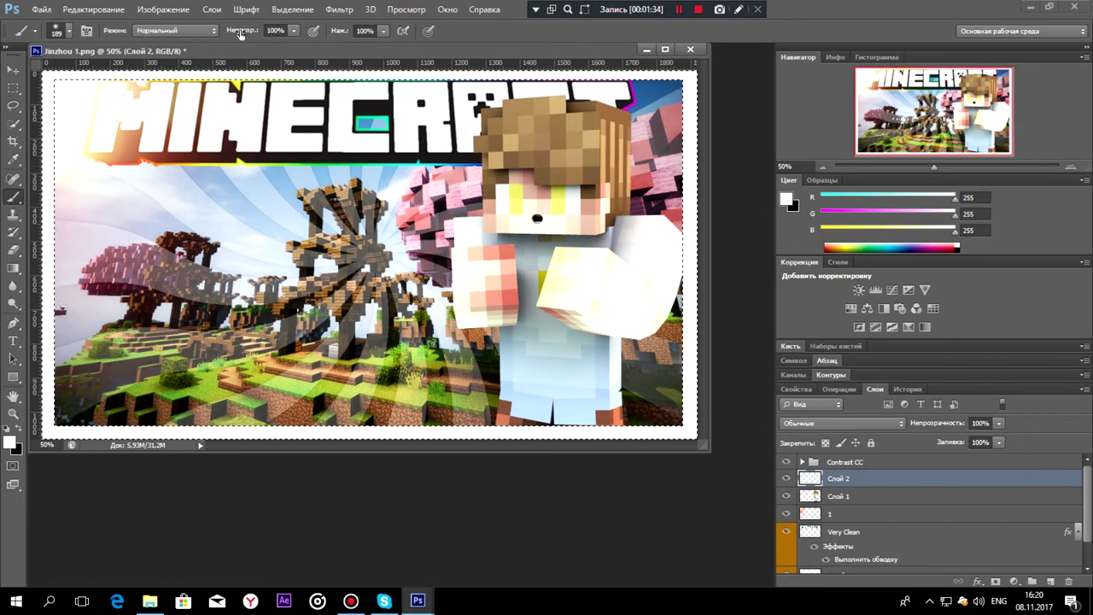
# Step: Deselect the frame and lower its layer's opacity to 30%
pyautogui.click(293, 9)
pyautogui.click(328, 37)
pyautogui.click(999, 423)
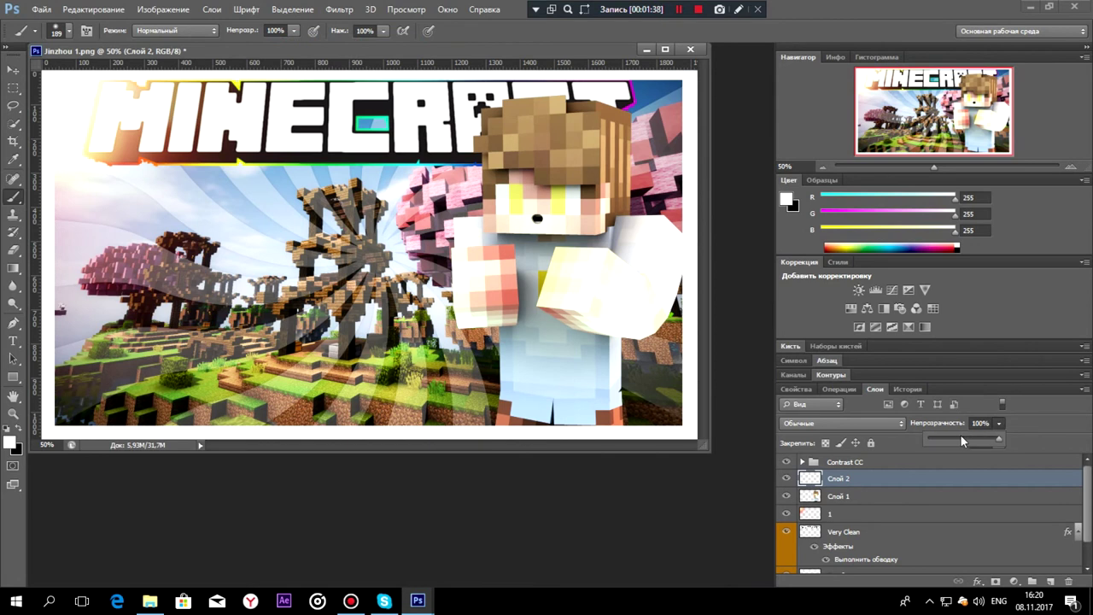
pyautogui.click(739, 454)
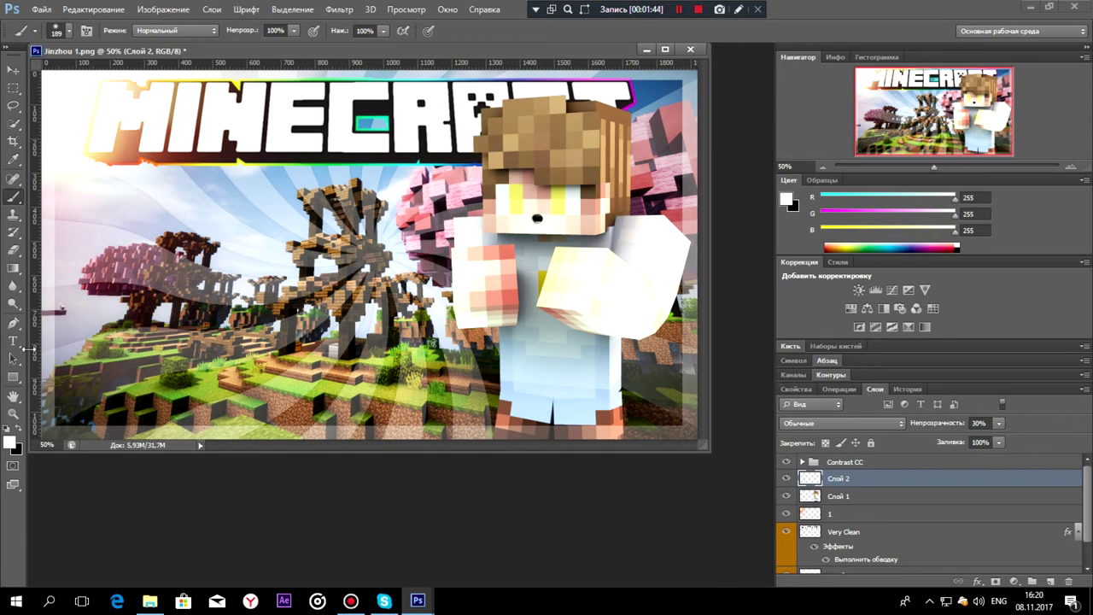
# Step: Add the white text "10 КАТОК" in v_CCZoinks at 200 pt, below the Minecraft logo
pyautogui.click(14, 341)
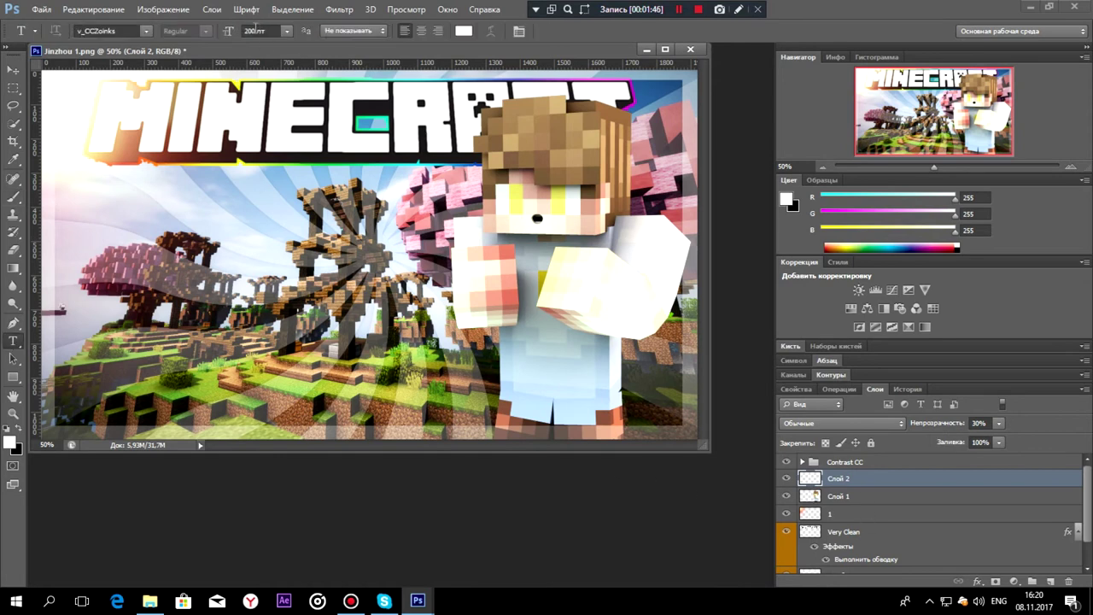
pyautogui.click(166, 251)
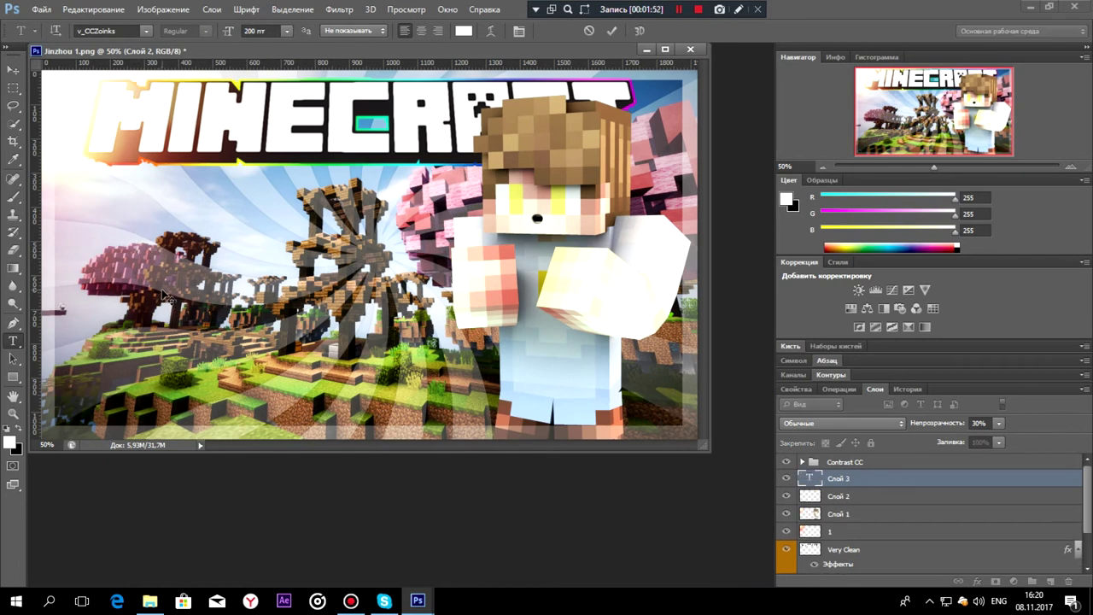
pyautogui.write('10')
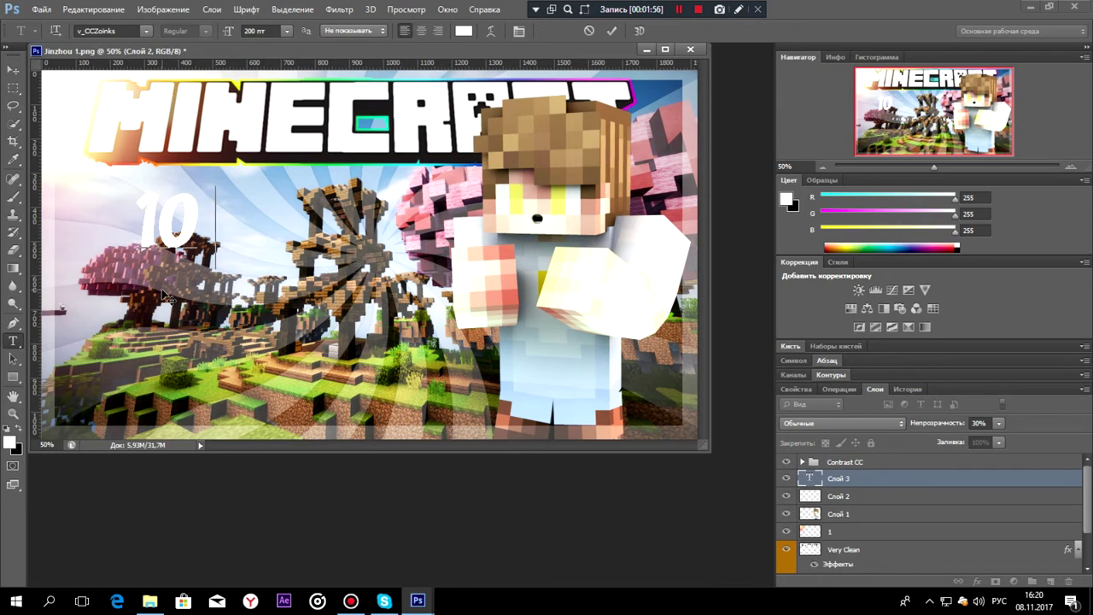
pyautogui.write(' КАТОК')
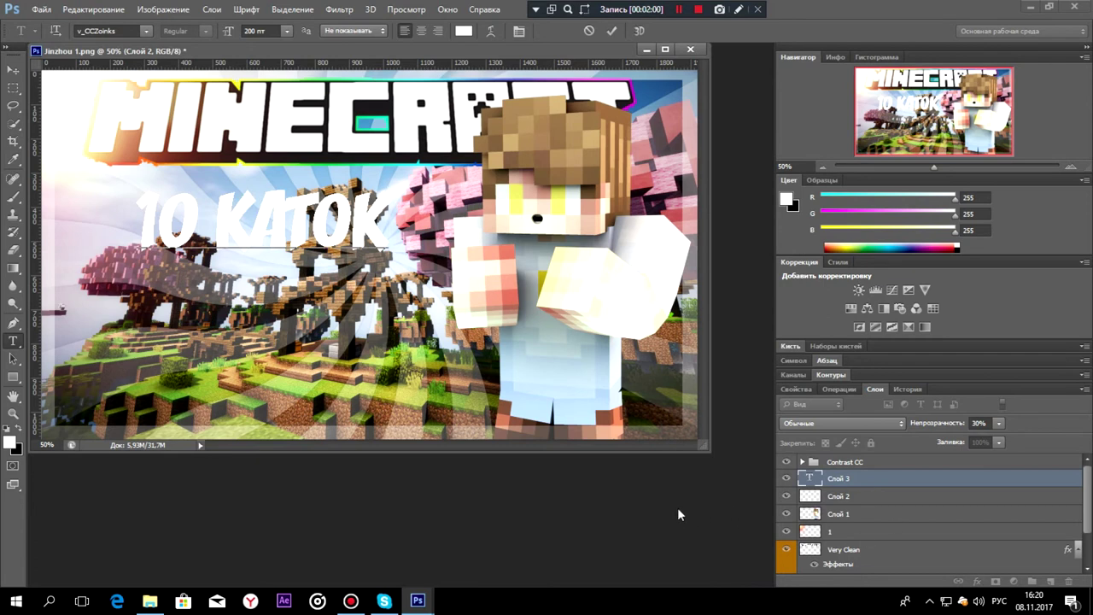
pyautogui.click(846, 496)
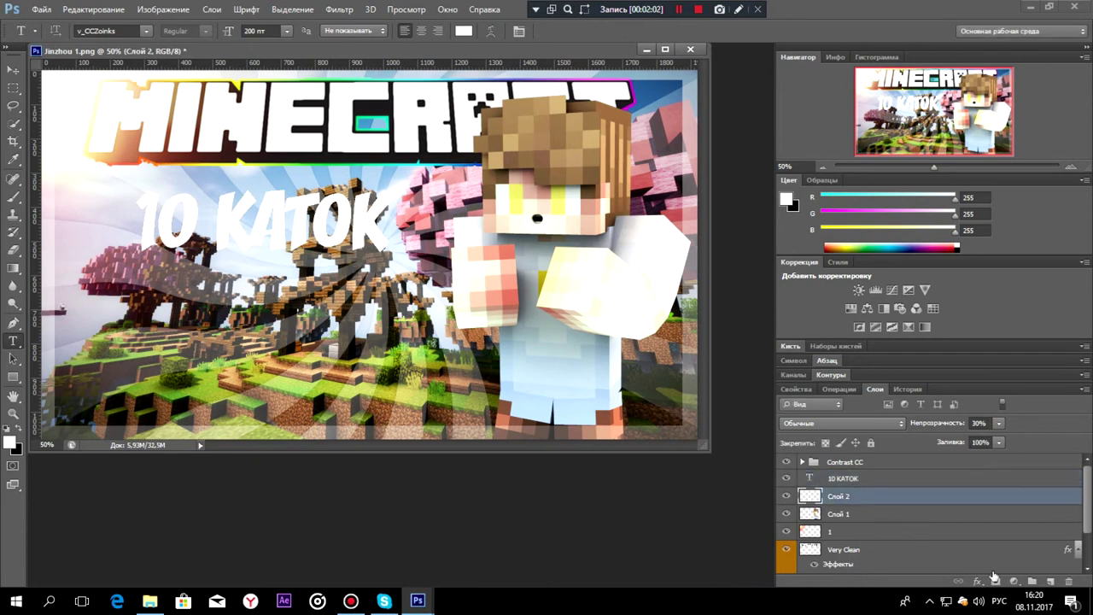
pyautogui.click(1050, 583)
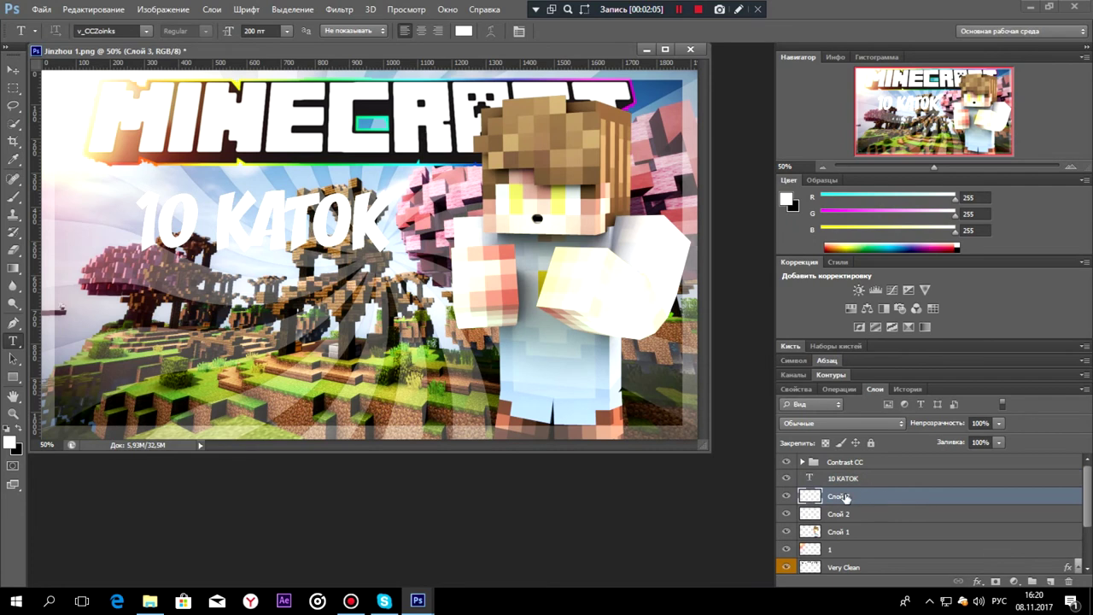
pyautogui.hotkey('ctrl', 'e')
pyautogui.hotkey('ctrl', 'e')
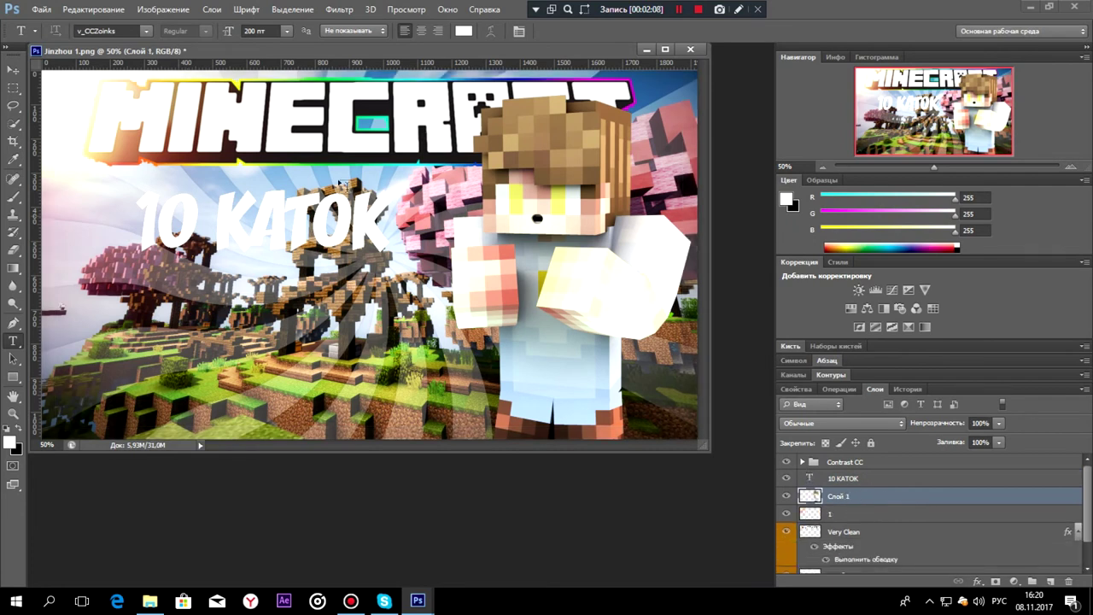
pyautogui.hotkey('ctrl', 'alt', 'shift', 'e')
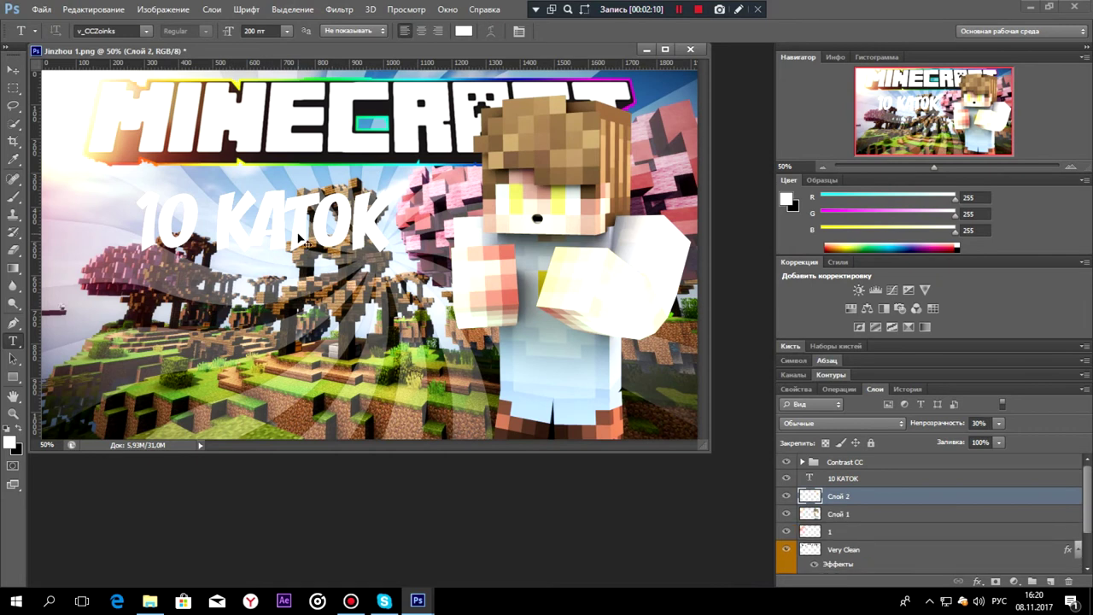
pyautogui.press('3')
# Step: Add the text "ПО SKE WARS" in v_CCZoinks at 200 pt as a separate layer beneath "10 КАТОК"
pyautogui.click(850, 480)
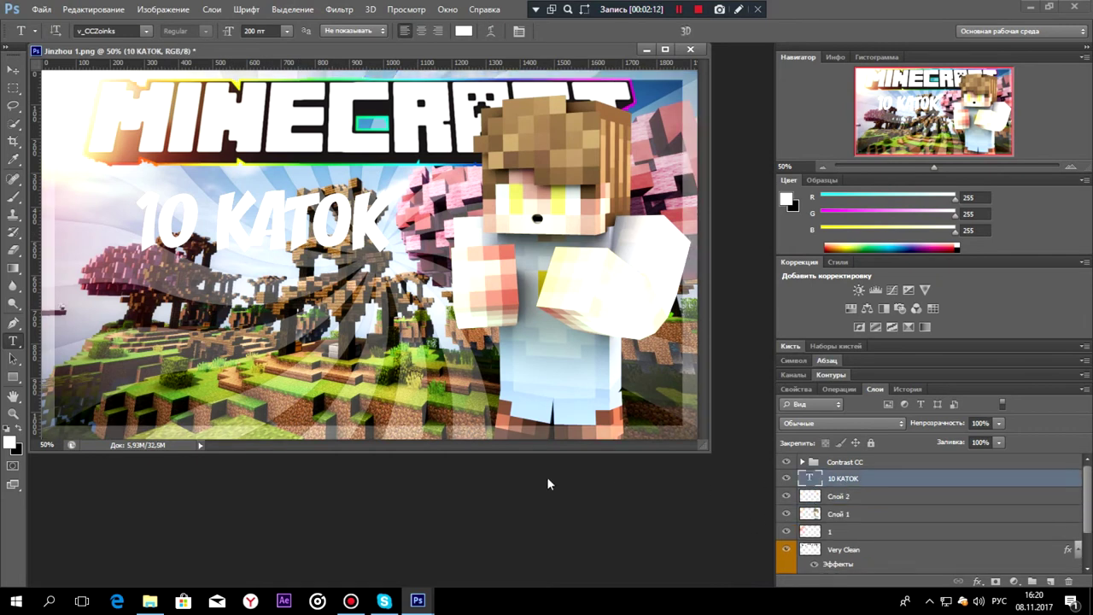
pyautogui.click(136, 342)
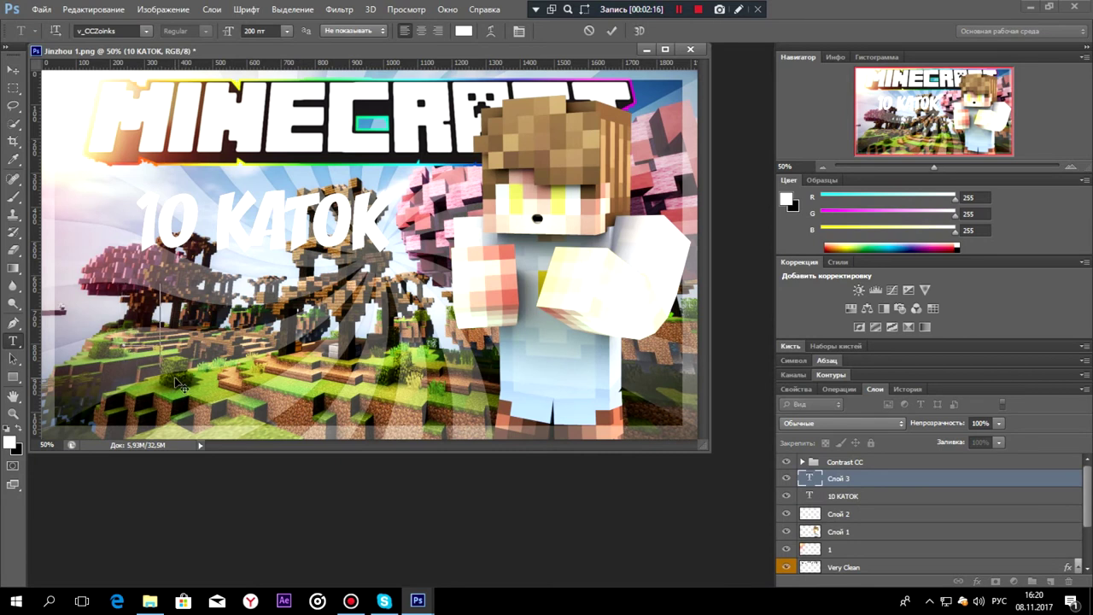
pyautogui.write('ПО SK')
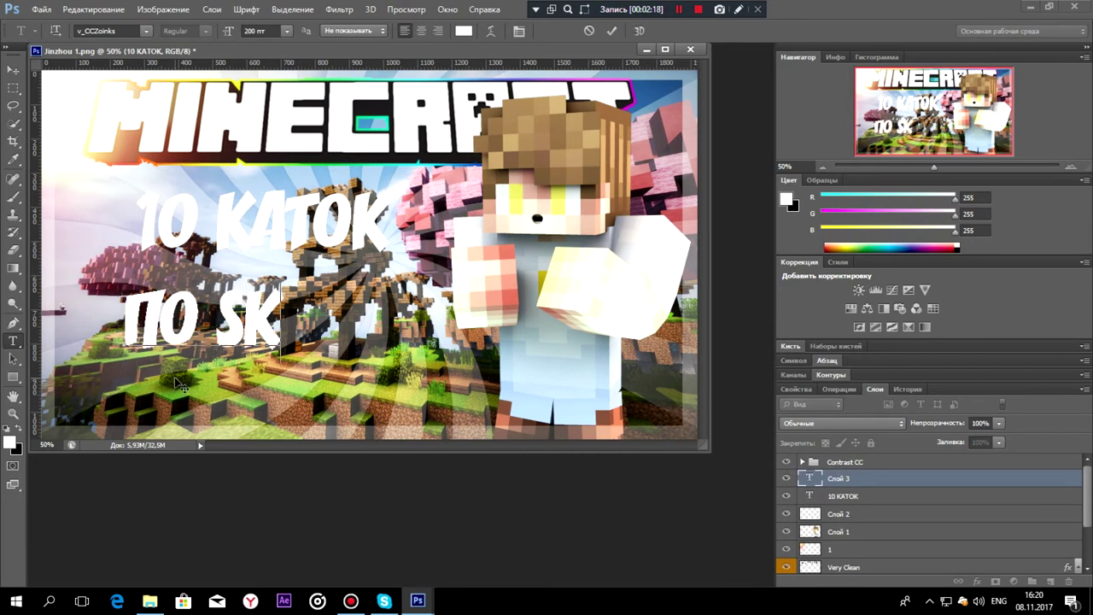
pyautogui.write('E WARS')
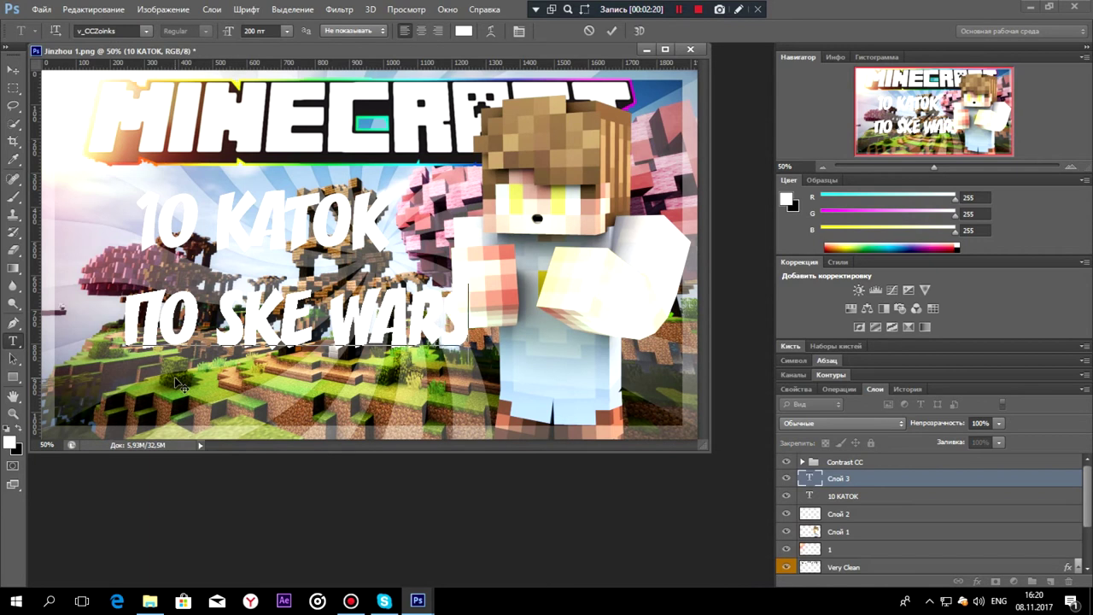
pyautogui.click(859, 483)
# Step: Apply the glossy bright green preset style to the "ПО SKE WARS" text layer
pyautogui.rightClick(851, 478)
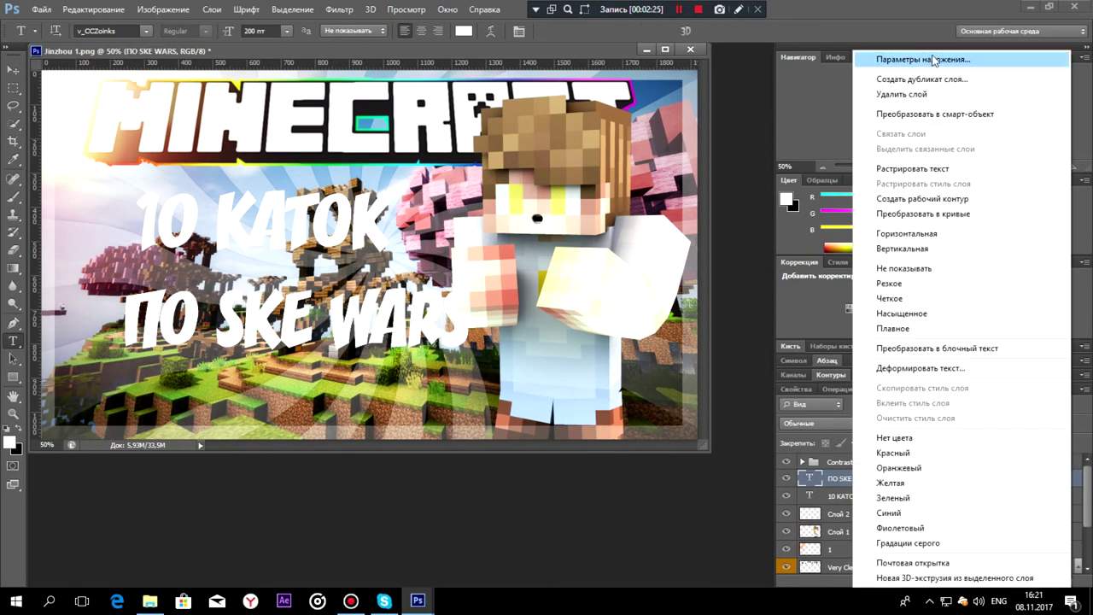
pyautogui.click(936, 61)
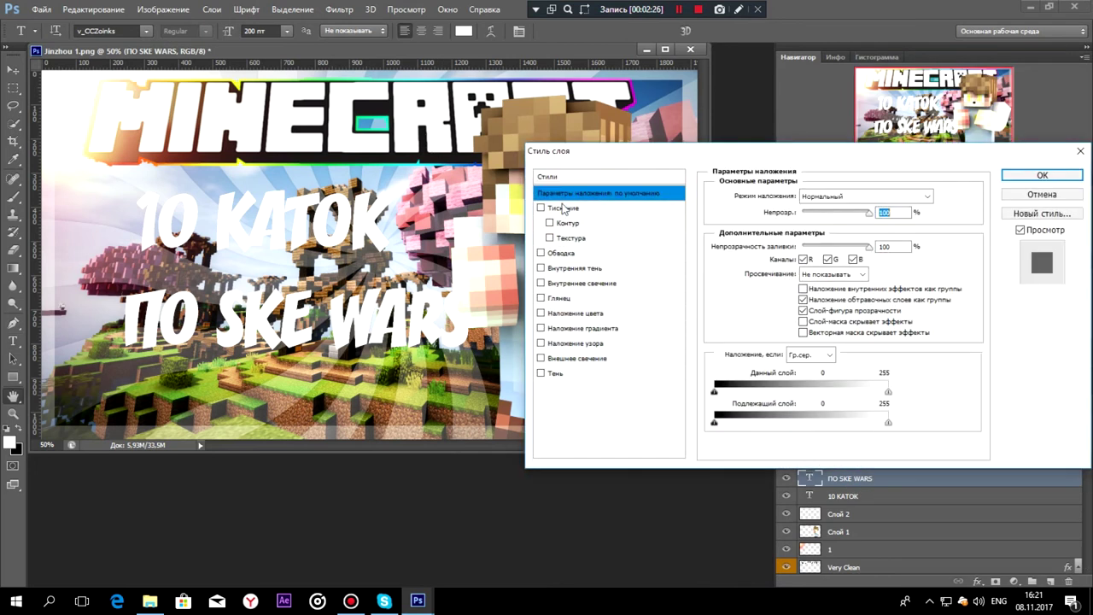
pyautogui.click(551, 177)
pyautogui.click(935, 211)
pyautogui.click(869, 232)
pyautogui.click(846, 232)
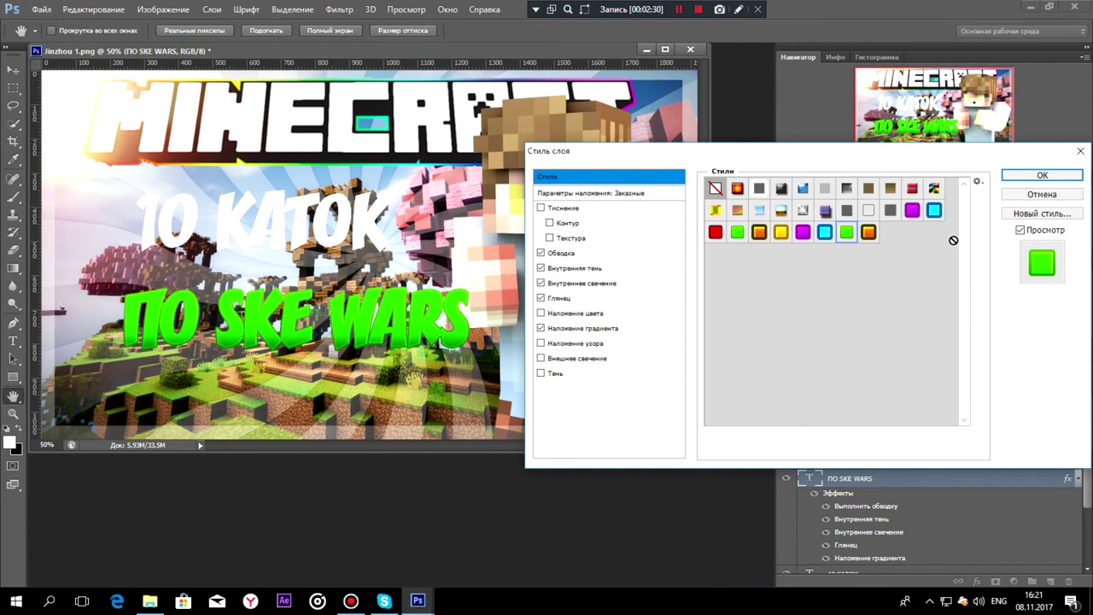
pyautogui.click(1033, 174)
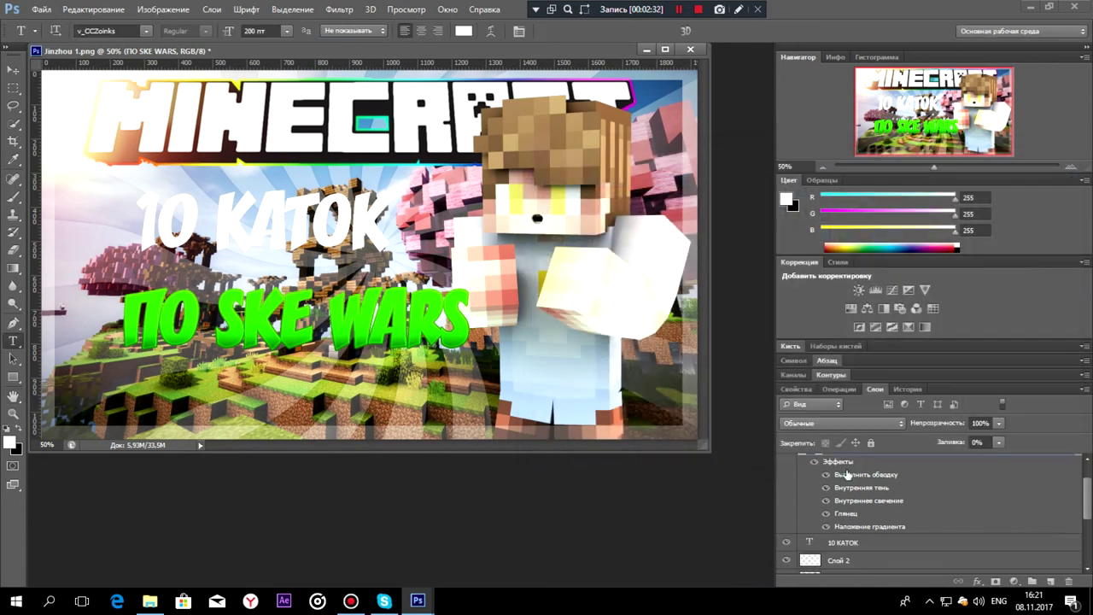
# Step: Apply the glossy red preset style to the "10 КАТОК" text layer
pyautogui.scroll(-2, 854, 504)
pyautogui.rightClick(852, 514)
pyautogui.press('Escape')
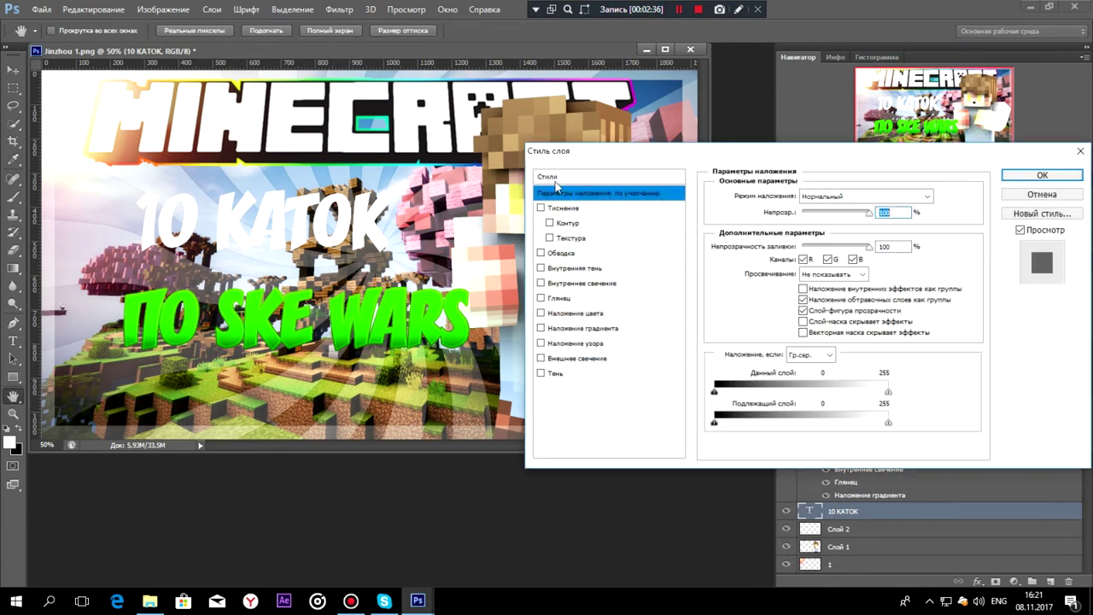
pyautogui.click(550, 177)
pyautogui.click(716, 231)
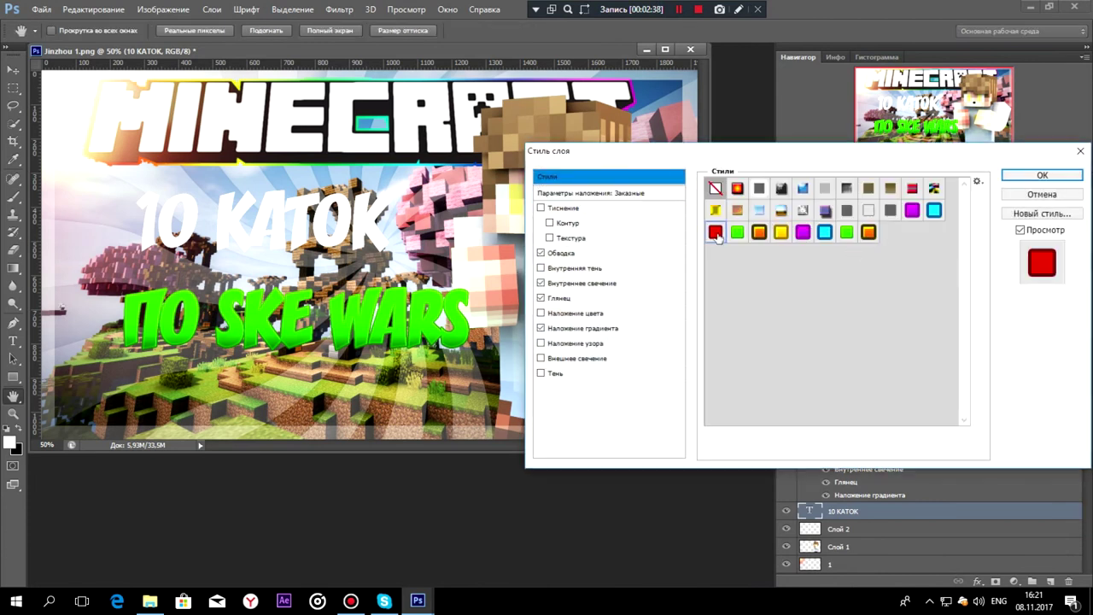
pyautogui.click(1017, 195)
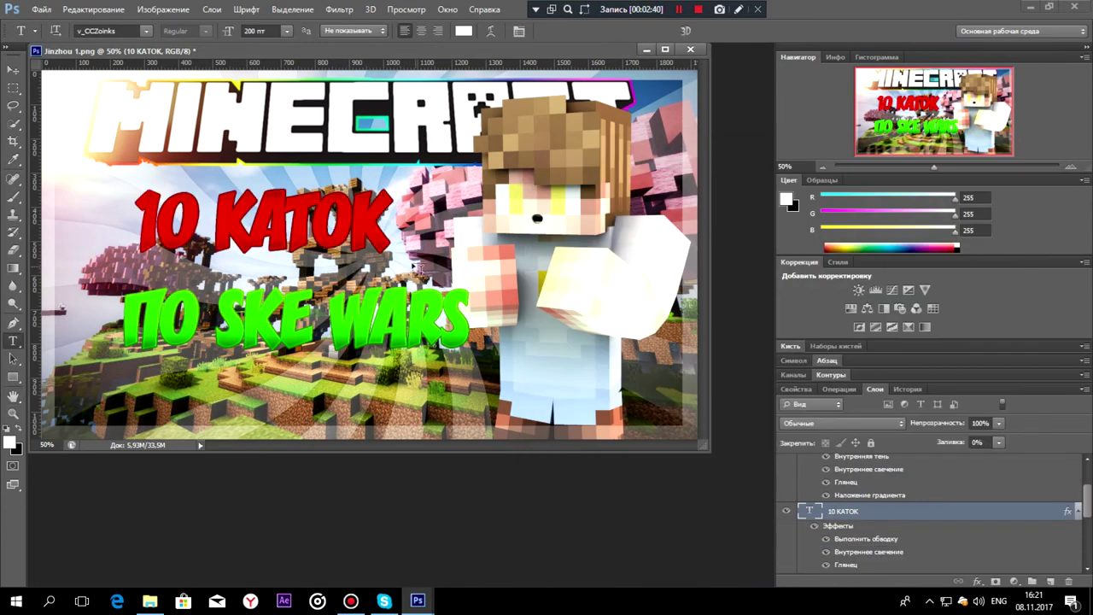
# Step: Enlarge "10 КАТОК" to about 316 pt, place it beneath the Minecraft logo, and select the "ПО SKE WARS" text layer
pyautogui.hotkey('ctrl', 't')
pyautogui.moveTo(396, 185); pyautogui.dragTo(464, 169)
pyautogui.moveTo(395, 224); pyautogui.dragTo(369, 243)
pyautogui.moveTo(444, 183); pyautogui.dragTo(479, 164)
pyautogui.moveTo(434, 206); pyautogui.dragTo(416, 211)
pyautogui.press('Return')
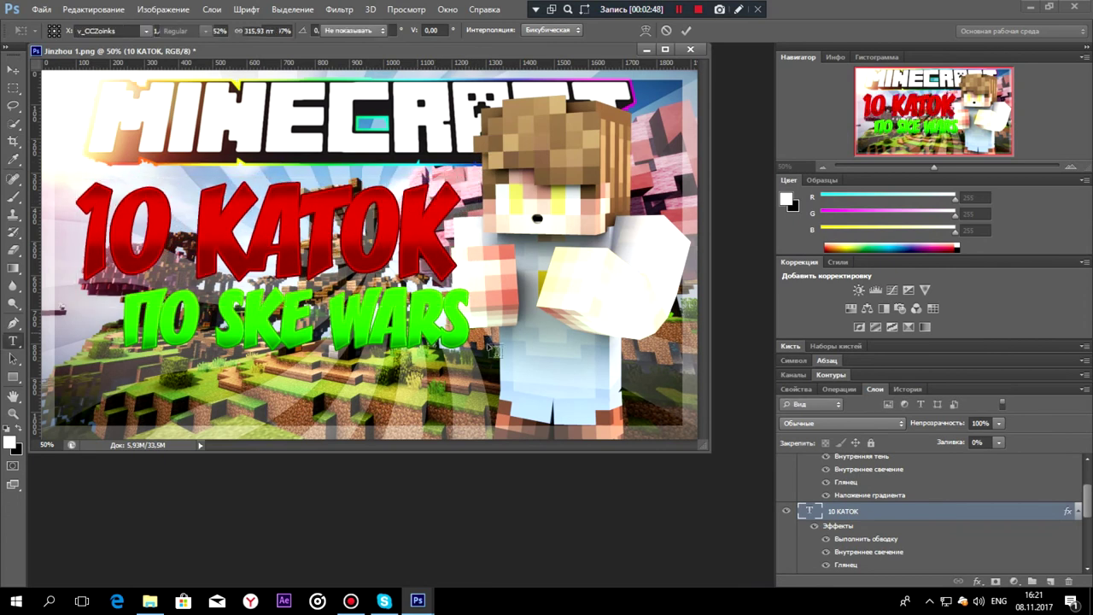
pyautogui.scroll(2, 857, 480)
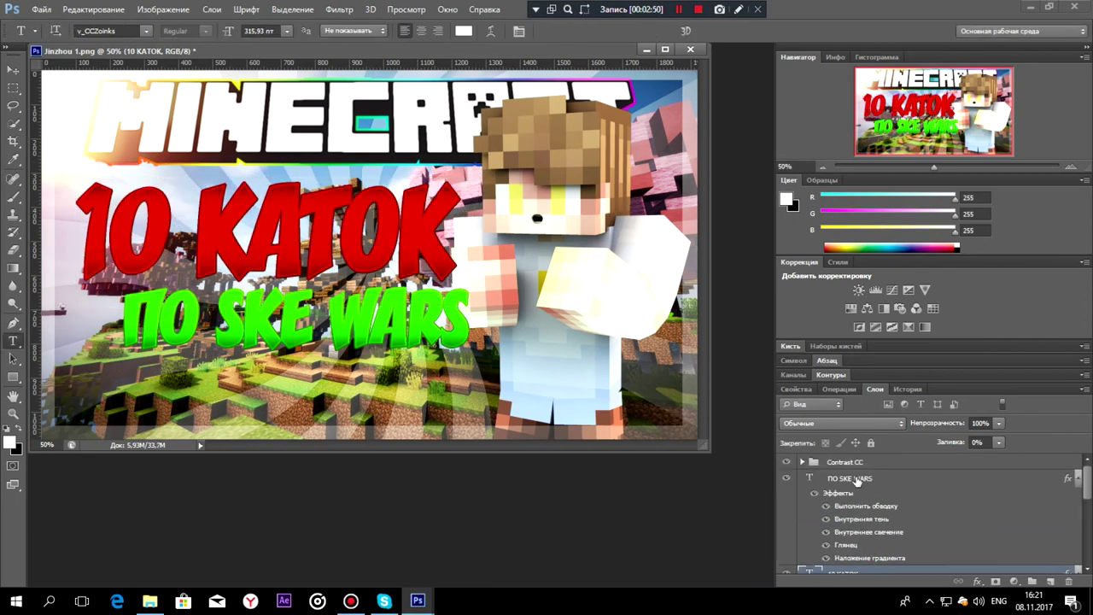
pyautogui.click(856, 480)
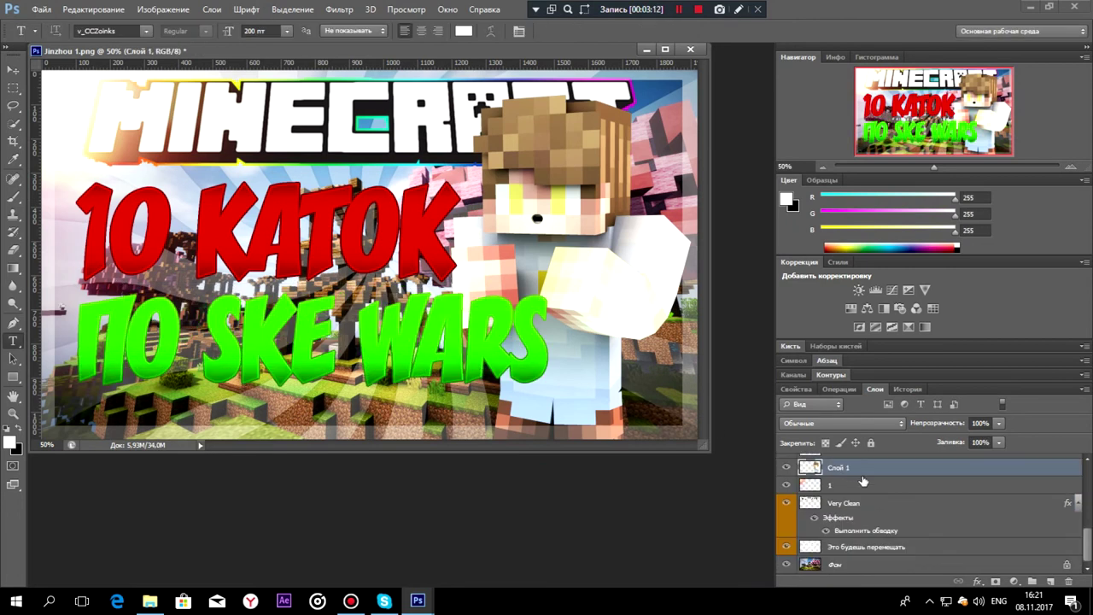
# Step: Duplicate the character layer "Слой 1" three times
pyautogui.hotkey('ctrl', 'j')
pyautogui.hotkey('ctrl', 'j')
pyautogui.hotkey('ctrl', 'j')
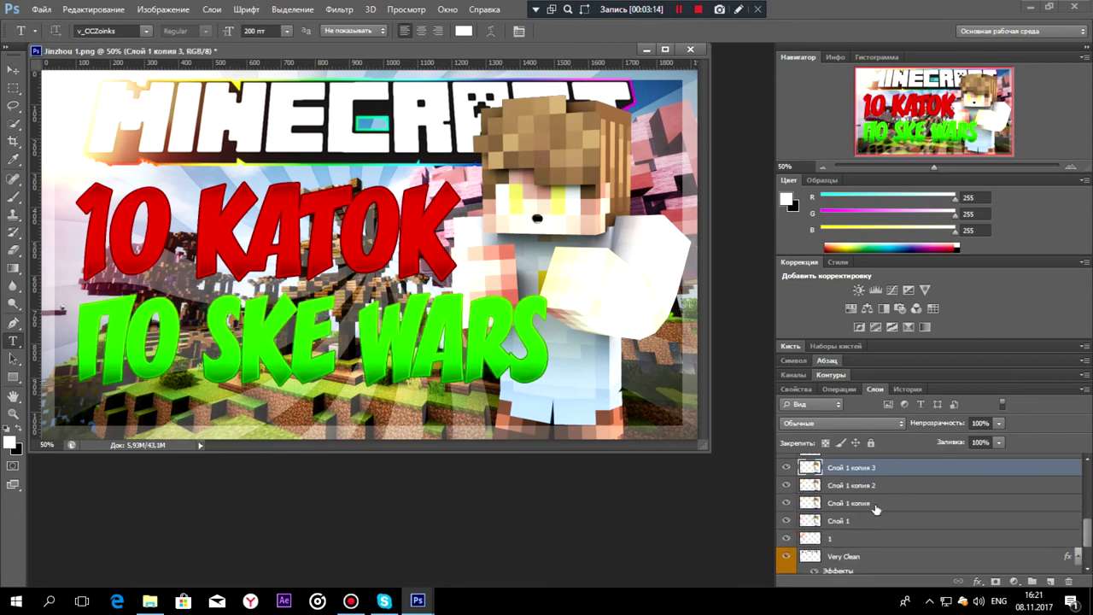
# Step: Apply the Glowing Edges filter (Свечение краев) to "Слой 1 копия" with edge width 2, edge brightness 6 and smoothness 5
pyautogui.click(909, 506)
pyautogui.click(339, 9)
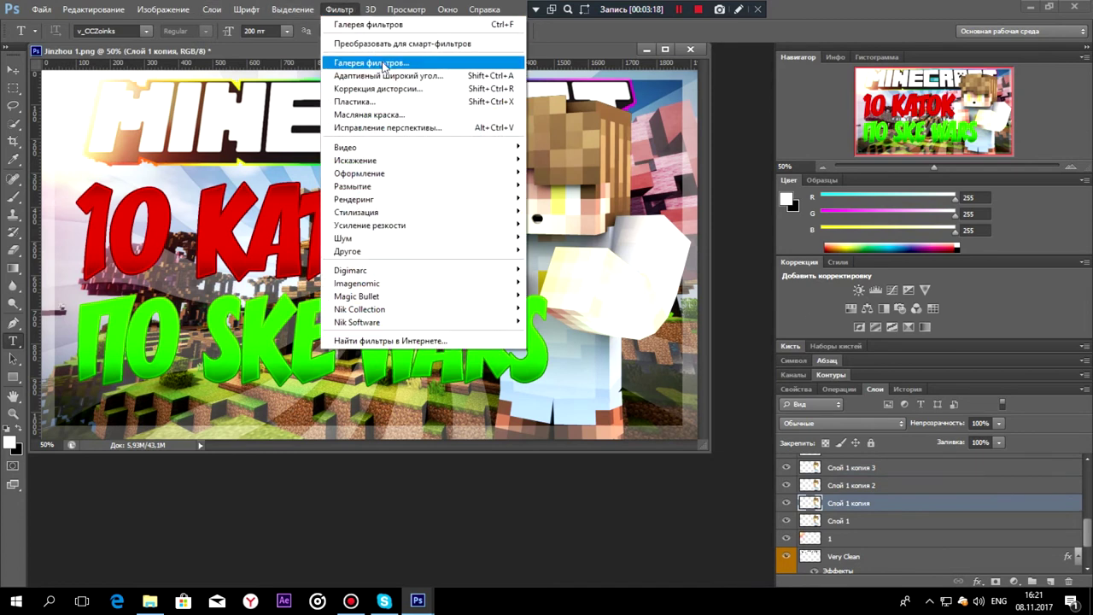
pyautogui.click(383, 64)
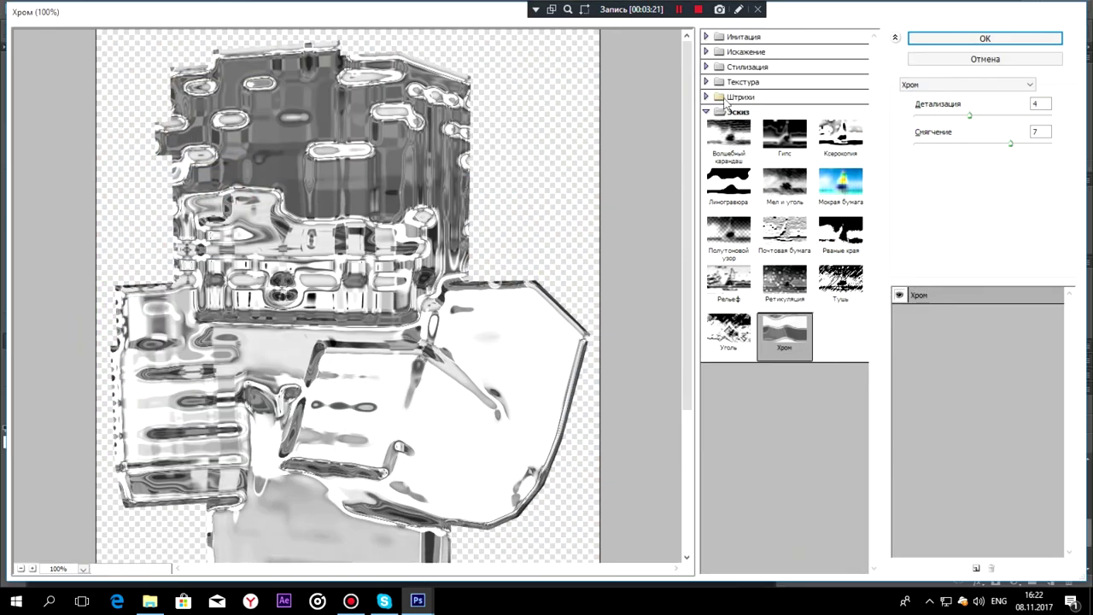
pyautogui.click(706, 112)
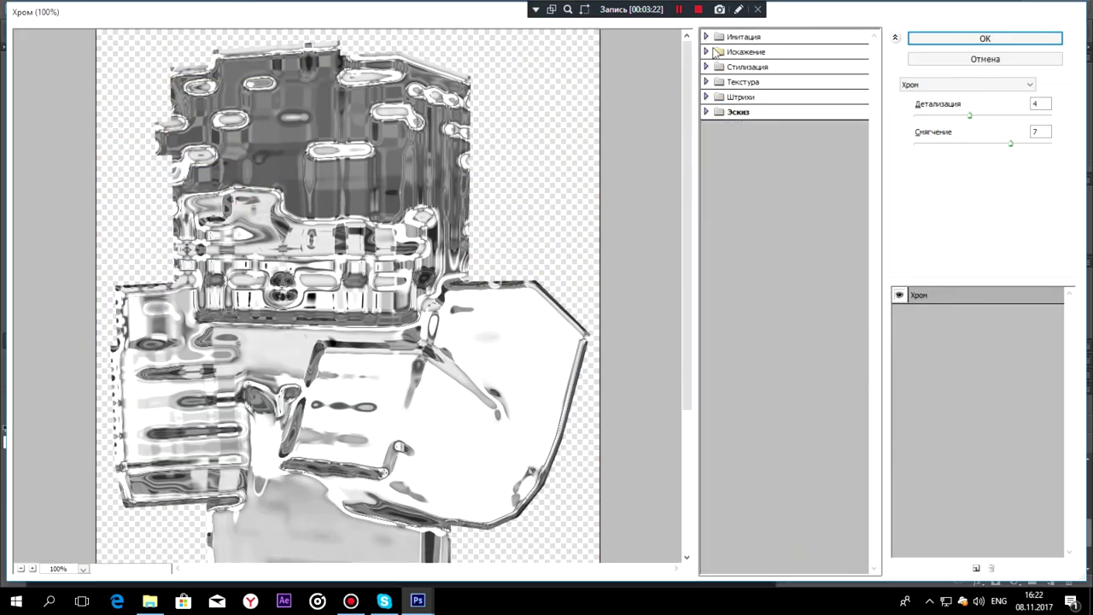
pyautogui.click(707, 66)
pyautogui.click(729, 92)
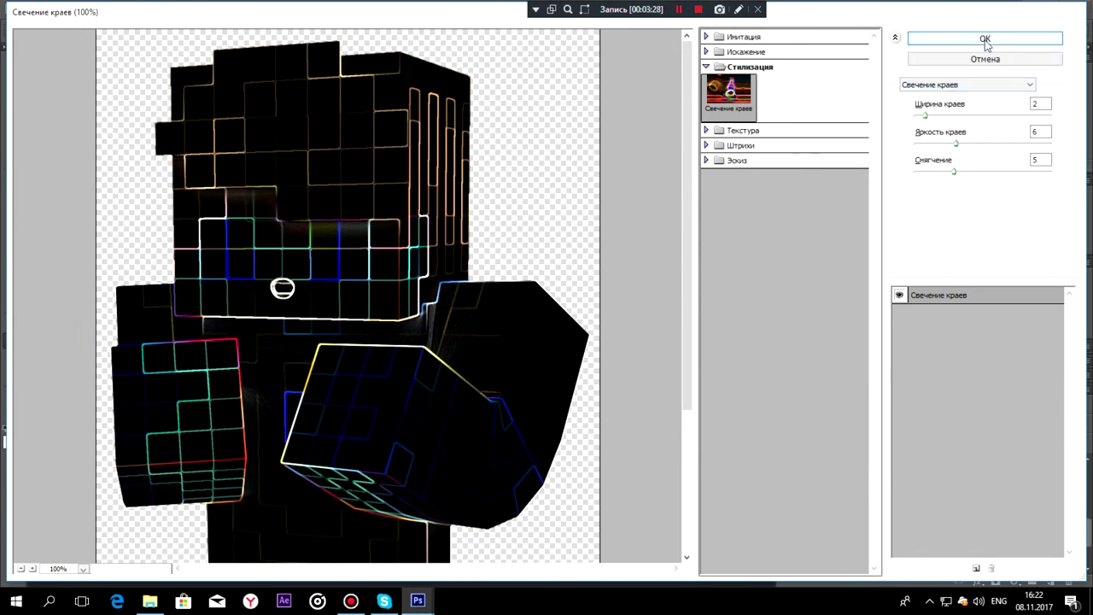
pyautogui.click(899, 295)
pyautogui.click(899, 294)
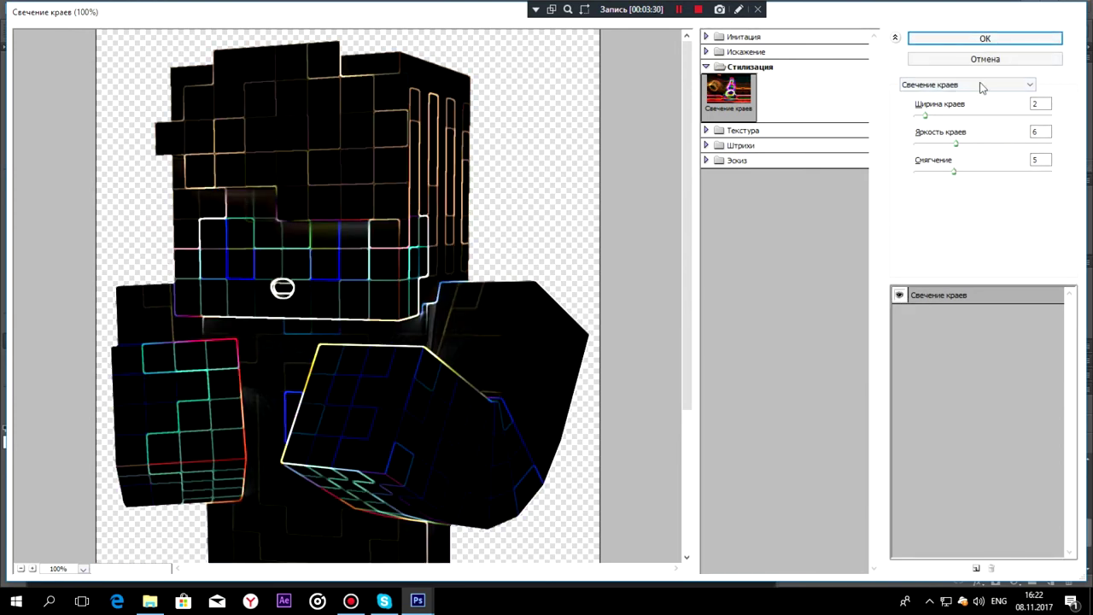
pyautogui.click(985, 38)
# Step: Lower the opacity of "Слой 1 копия" to 40% and delete the two unfiltered character copies above it
pyautogui.click(999, 422)
pyautogui.moveTo(963, 439); pyautogui.dragTo(958, 439)
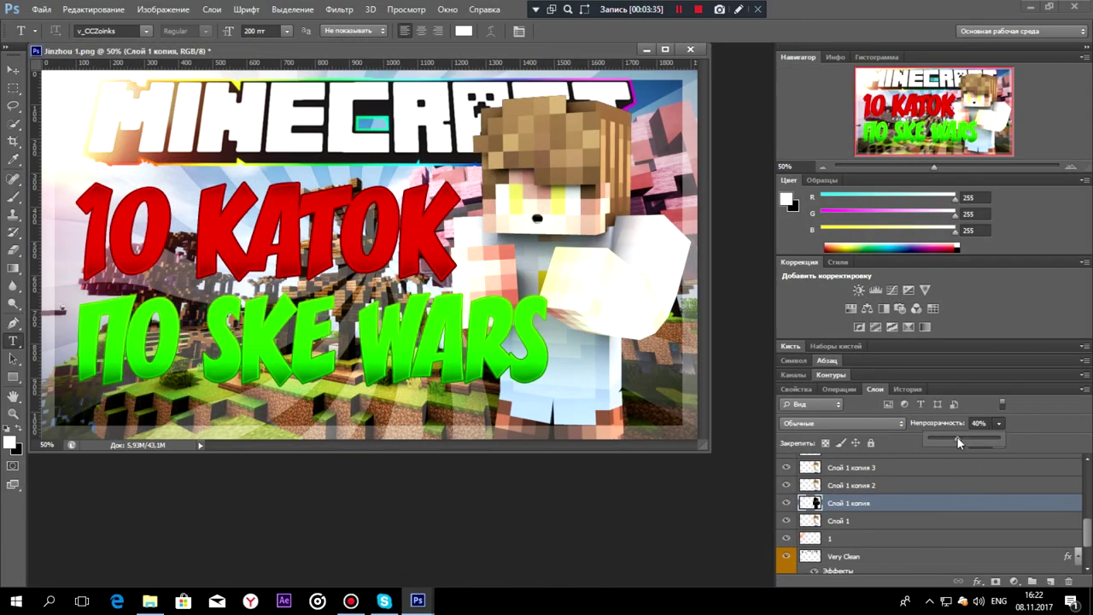
pyautogui.click(854, 487)
pyautogui.press('Delete')
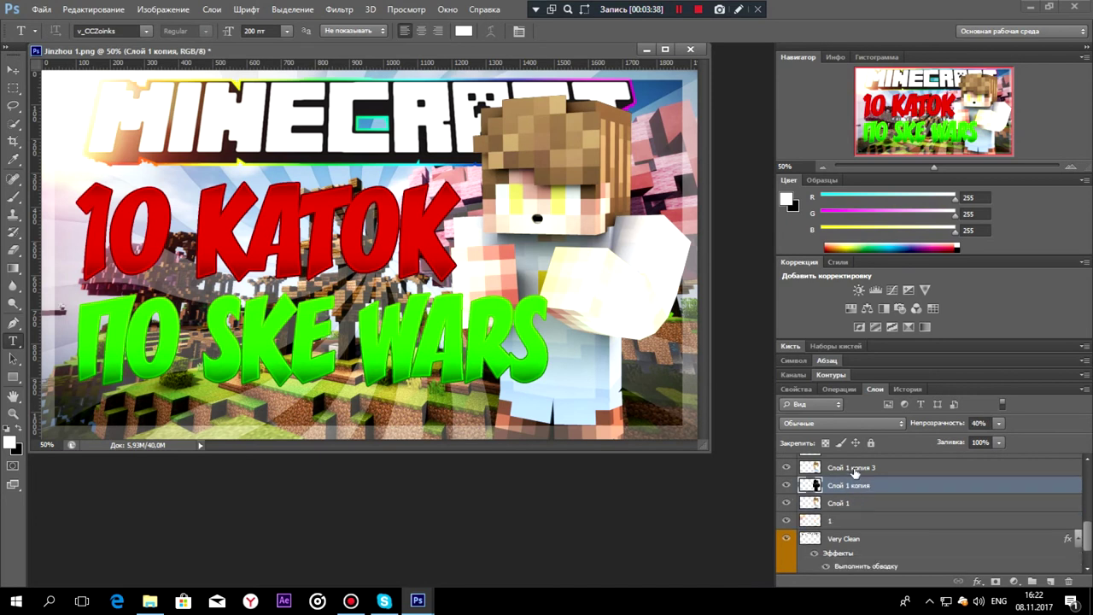
pyautogui.scroll(-1, 854, 480)
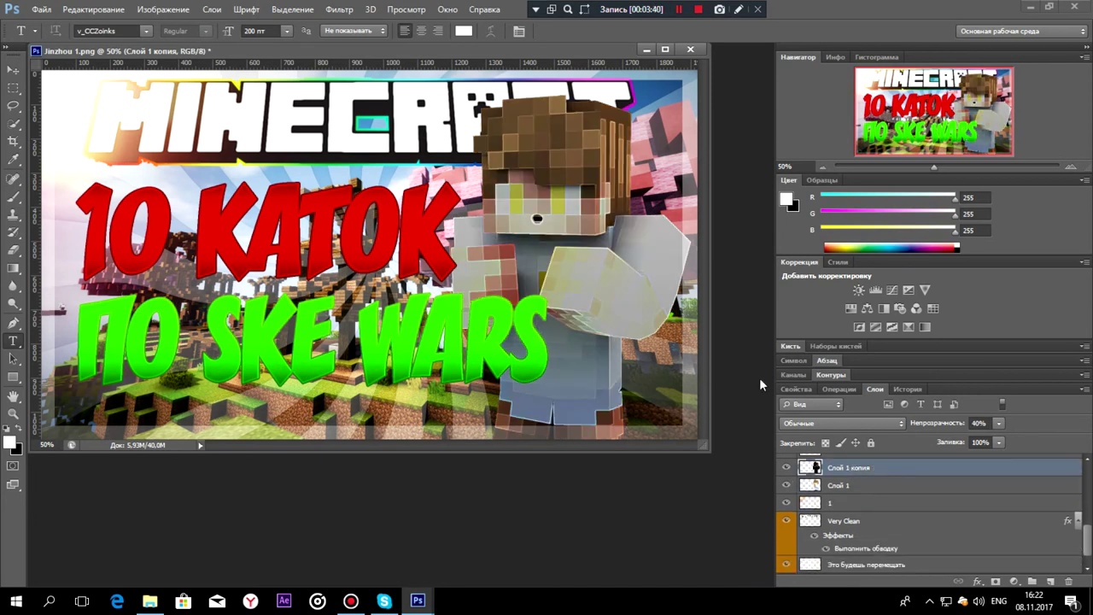
# Step: Set the glowing-edges character copy to Color Dodge blending (Осветление основы) at 67% opacity
pyautogui.click(845, 427)
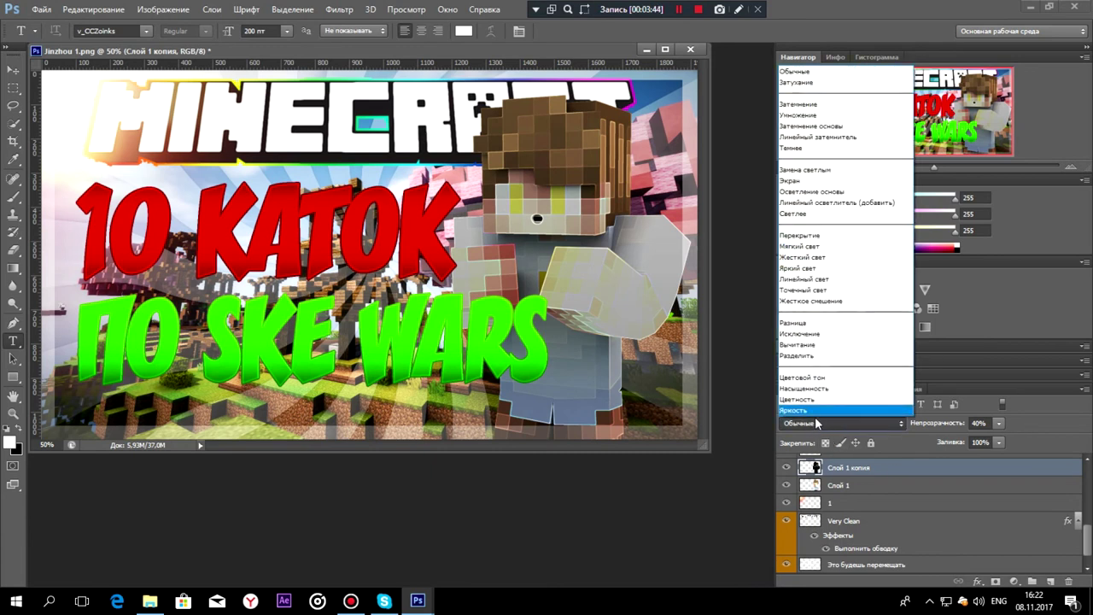
pyautogui.click(816, 192)
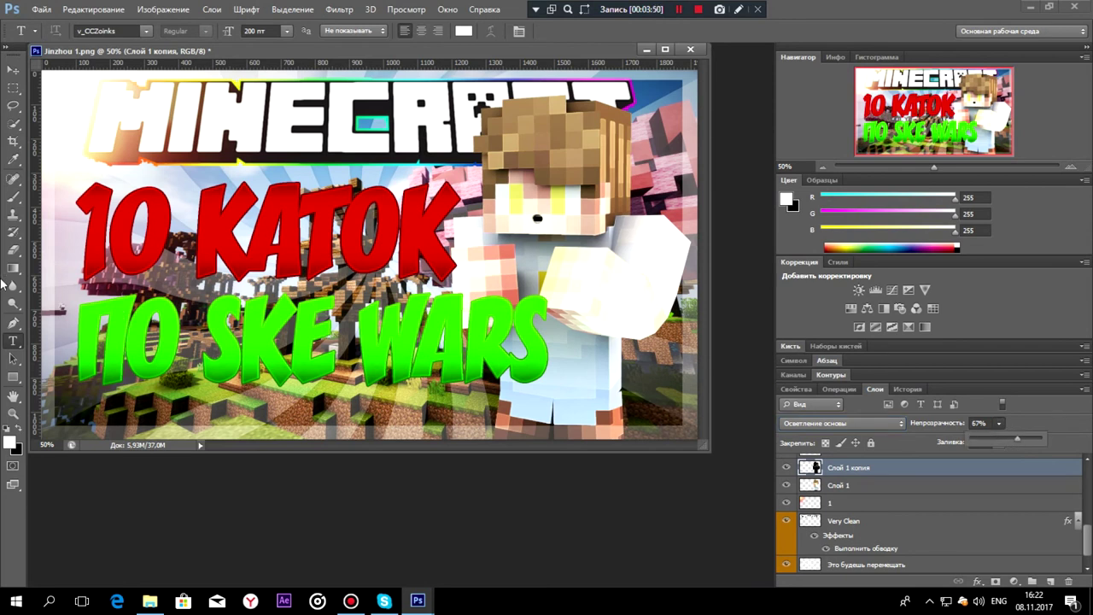
# Step: Partly erase the glowing-edges copy over the character's face with a soft 106 px Eraser at 0% hardness and 70% opacity
pyautogui.click(13, 249)
pyautogui.rightClick(567, 271)
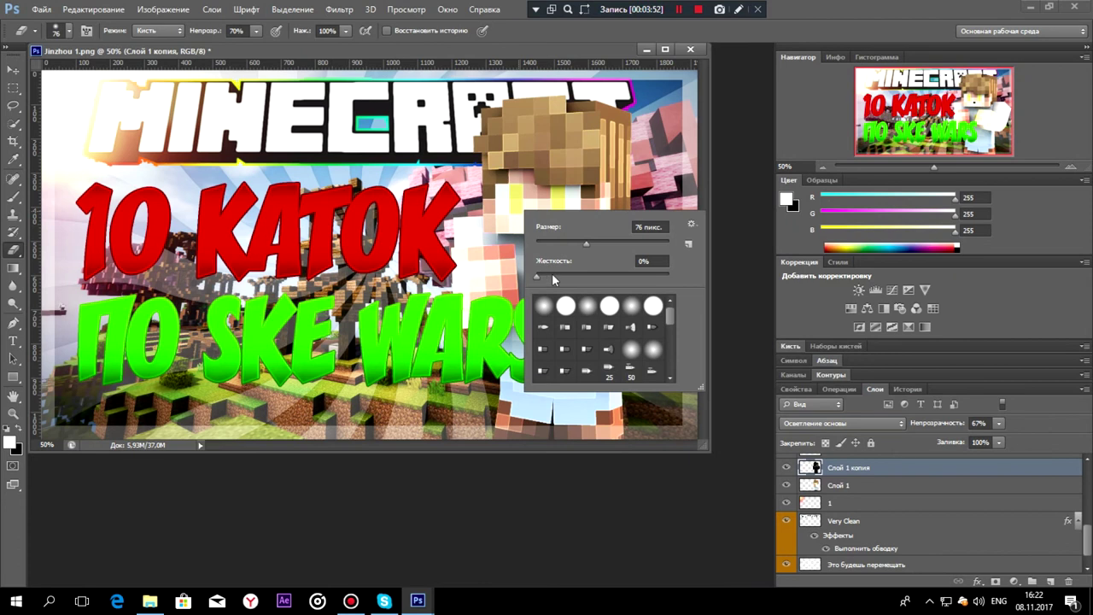
pyautogui.click(522, 207)
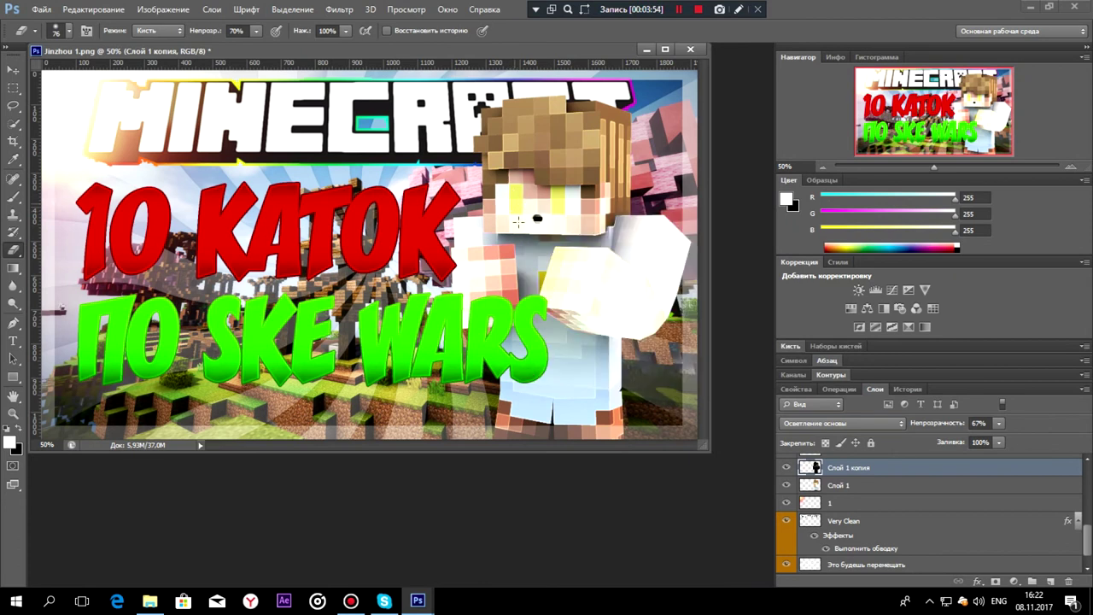
pyautogui.rightClick(534, 213)
pyautogui.moveTo(601, 246); pyautogui.dragTo(621, 246)
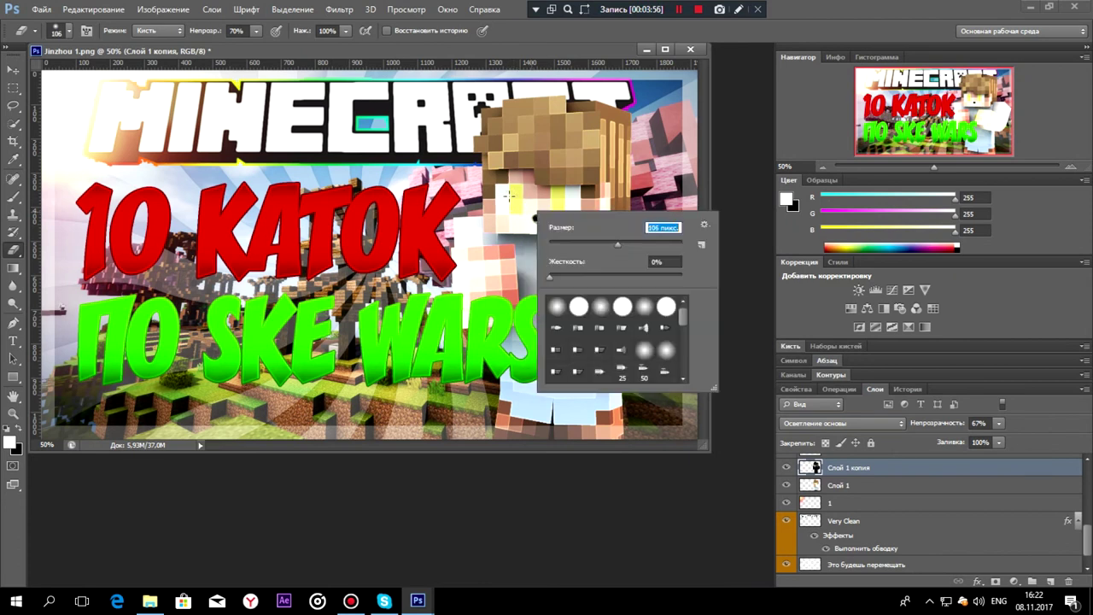
pyautogui.click(506, 207)
pyautogui.scroll(1, 858, 485)
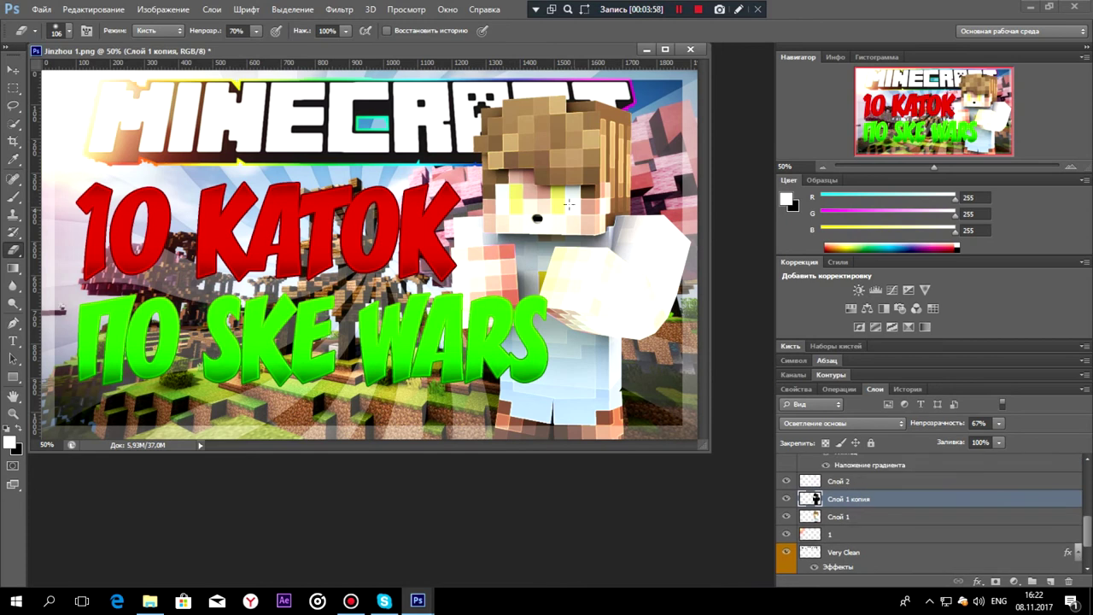
pyautogui.click(611, 206)
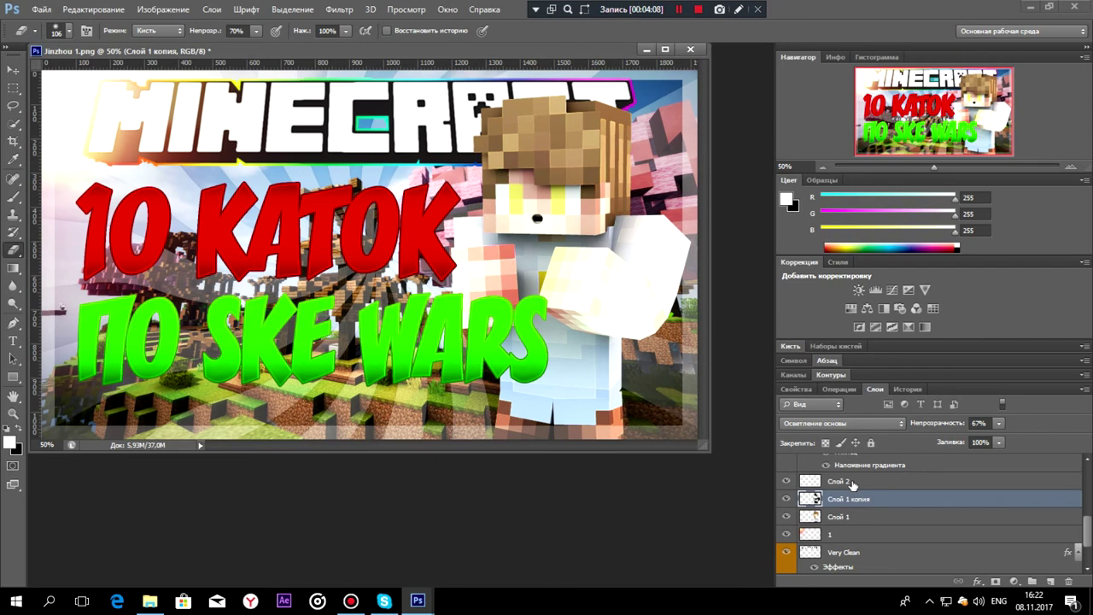
# Step: Duplicate "Слой 1" and apply the Plastic Wrap filter (Целлофановая упаковка) to the copy with highlight 15, detail 9 and smoothness 7
pyautogui.click(864, 517)
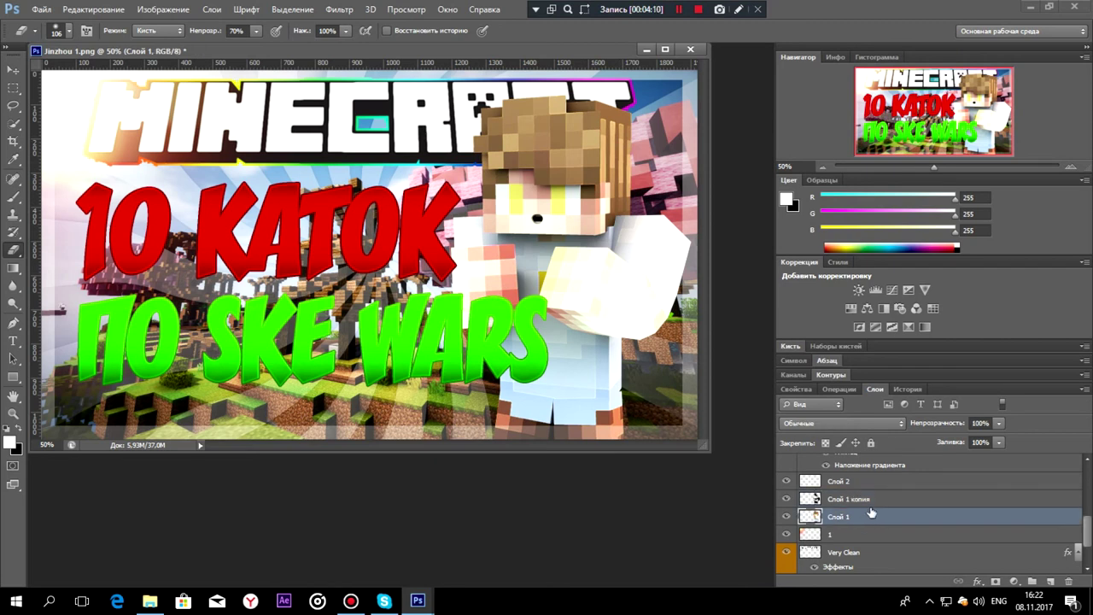
pyautogui.hotkey('ctrl', 'j')
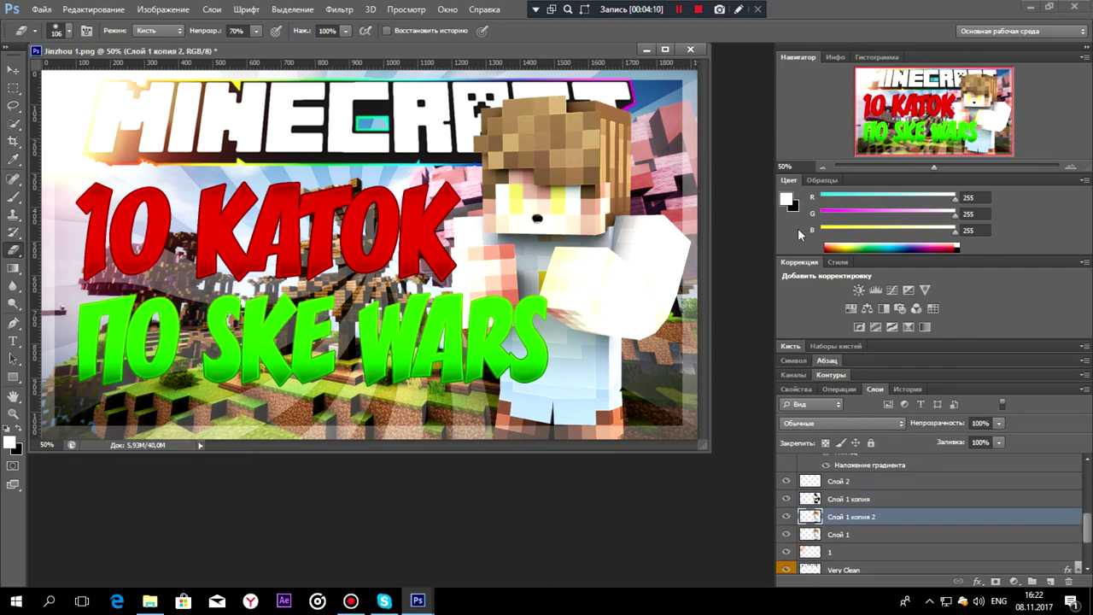
pyautogui.click(339, 9)
pyautogui.click(386, 67)
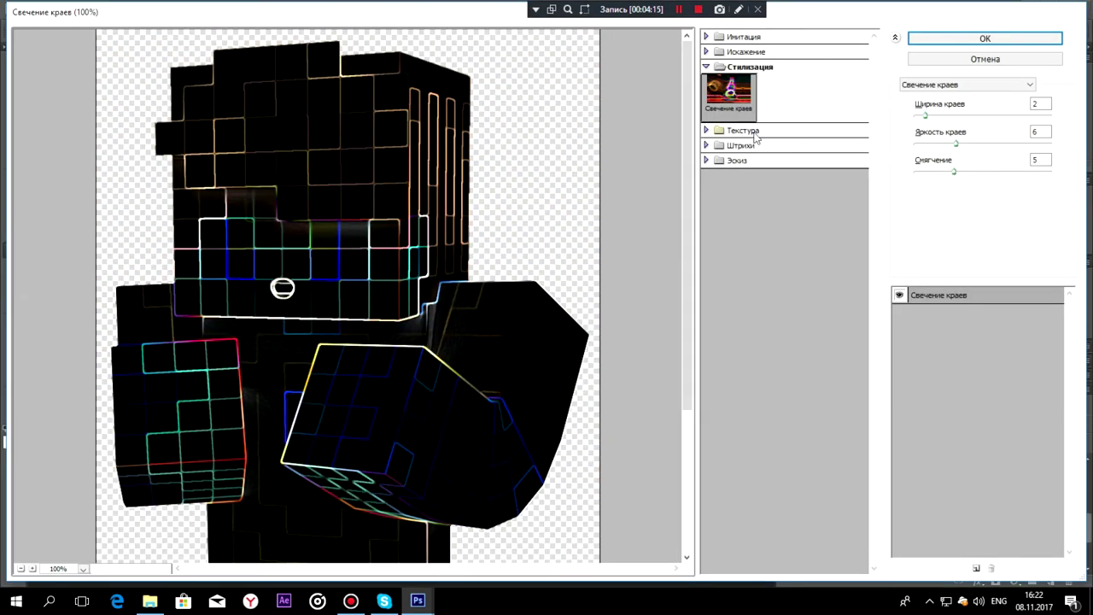
pyautogui.click(707, 68)
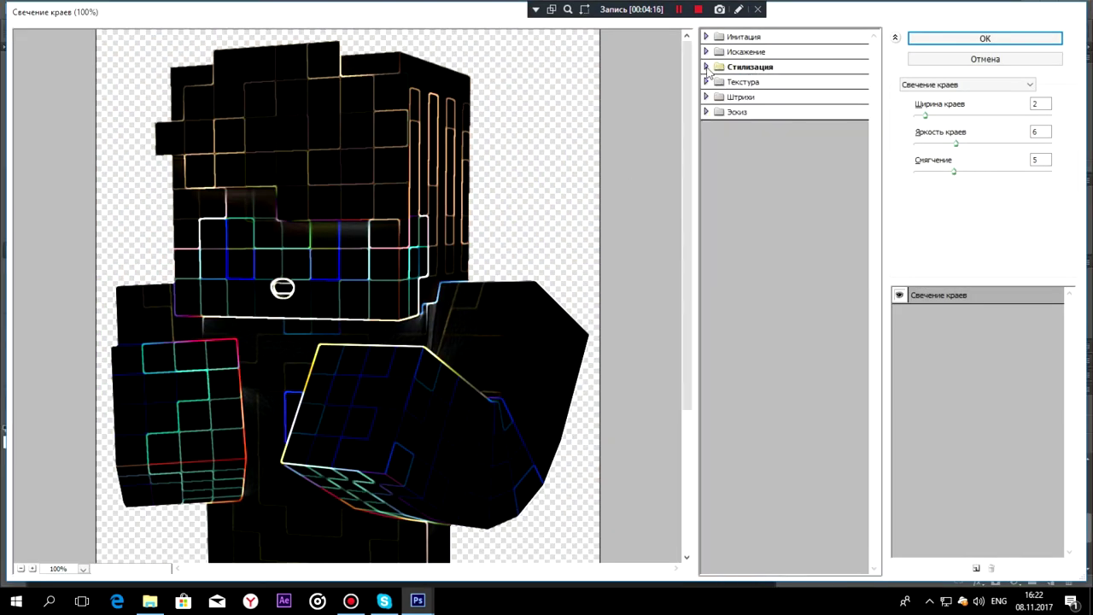
pyautogui.click(706, 82)
pyautogui.click(707, 82)
pyautogui.click(706, 36)
pyautogui.click(794, 256)
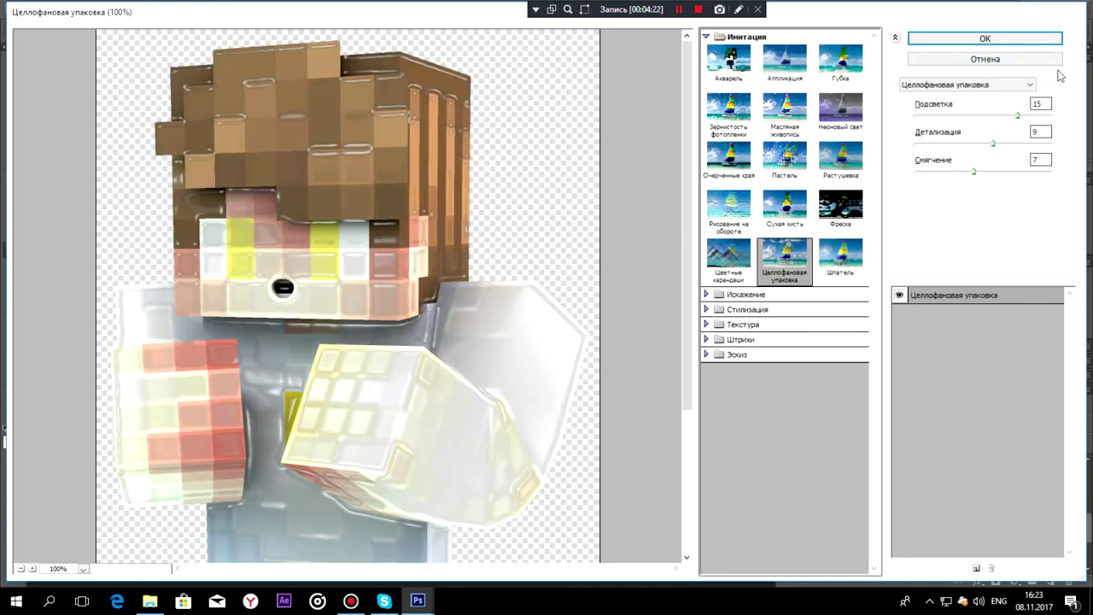
pyautogui.click(1023, 39)
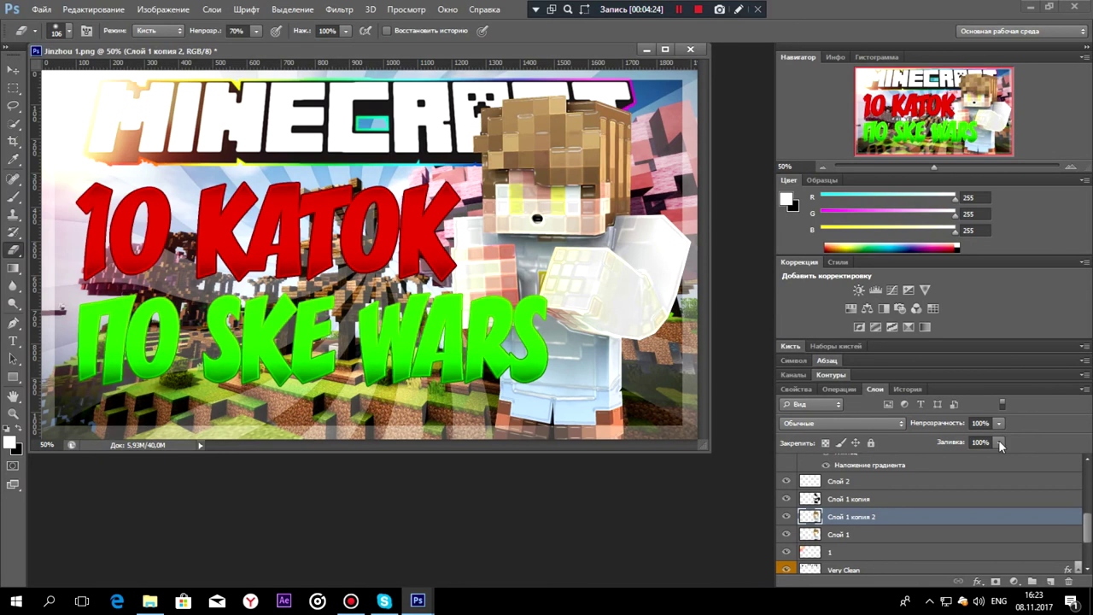
# Step: Set the plastic-wrapped character copy to Color Dodge blending (Осветление основы) at 57% opacity
pyautogui.click(886, 422)
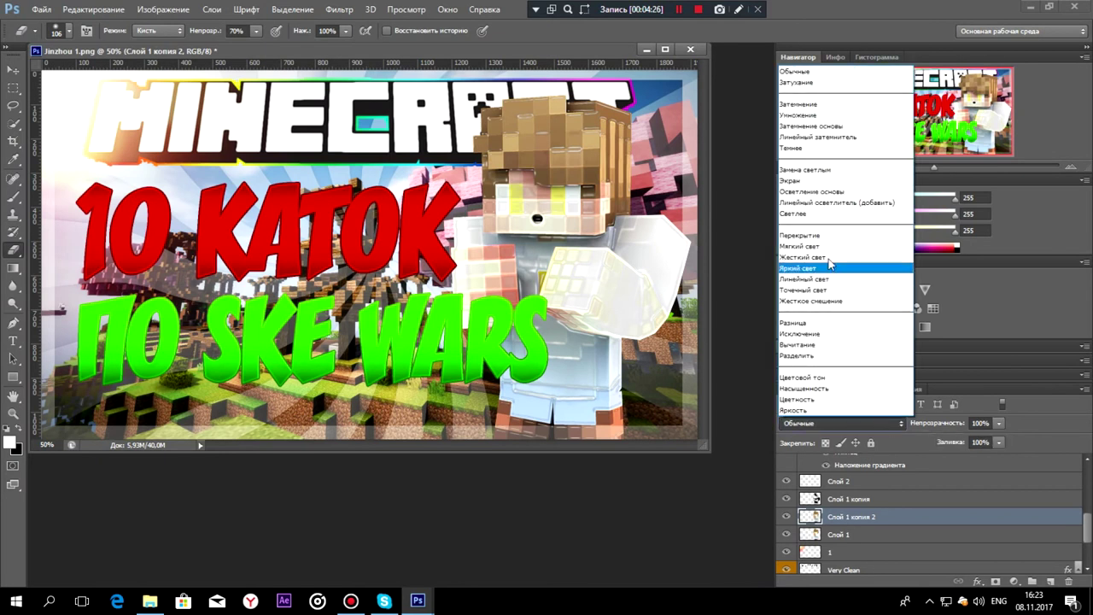
pyautogui.click(841, 198)
pyautogui.moveTo(1000, 423); pyautogui.dragTo(971, 435)
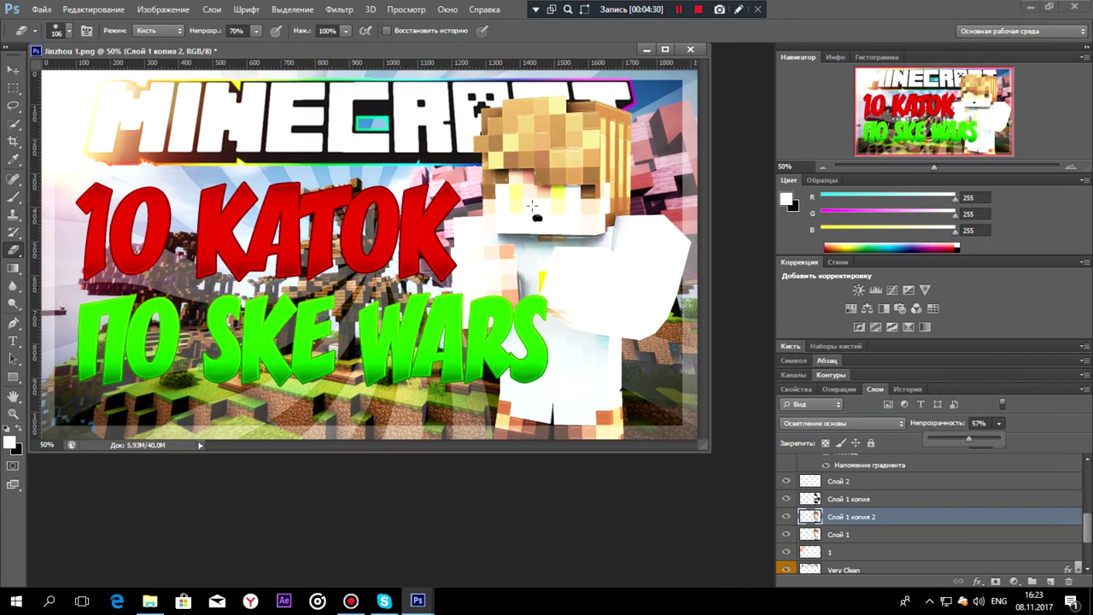
# Step: Partly erase the plastic-wrapped copy over the character's arms, body edges and feet with the soft Eraser
pyautogui.moveTo(508, 268)
pyautogui.mouseDown()
pyautogui.moveTo(537, 281)
pyautogui.moveTo(535, 300)
pyautogui.moveTo(525, 275)
pyautogui.moveTo(468, 274)
pyautogui.mouseUp()
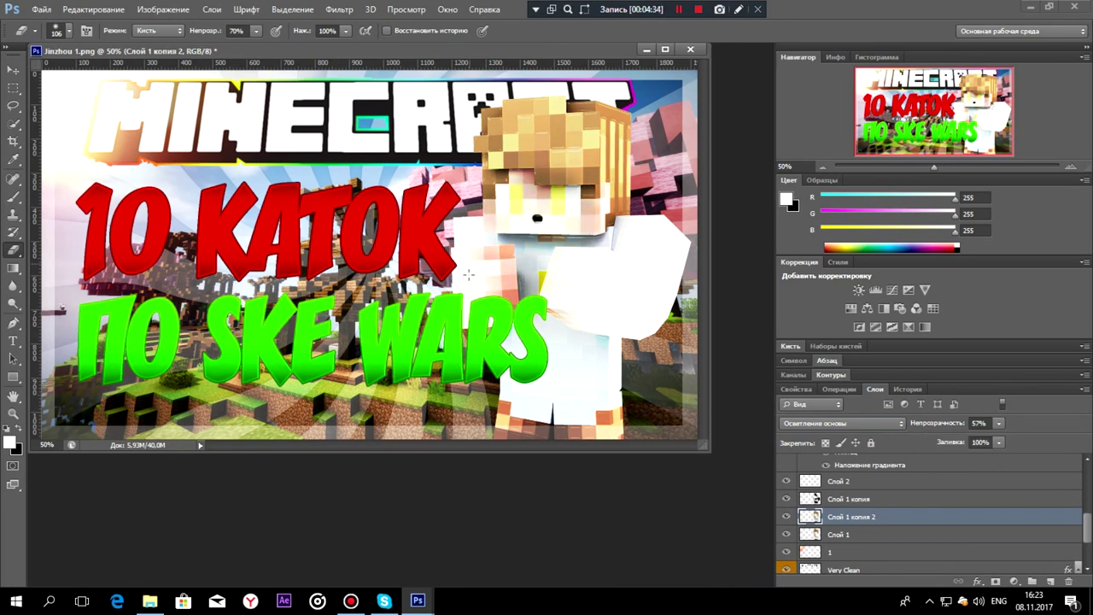
pyautogui.moveTo(608, 340)
pyautogui.mouseDown()
pyautogui.moveTo(588, 337)
pyautogui.moveTo(617, 343)
pyautogui.mouseUp()
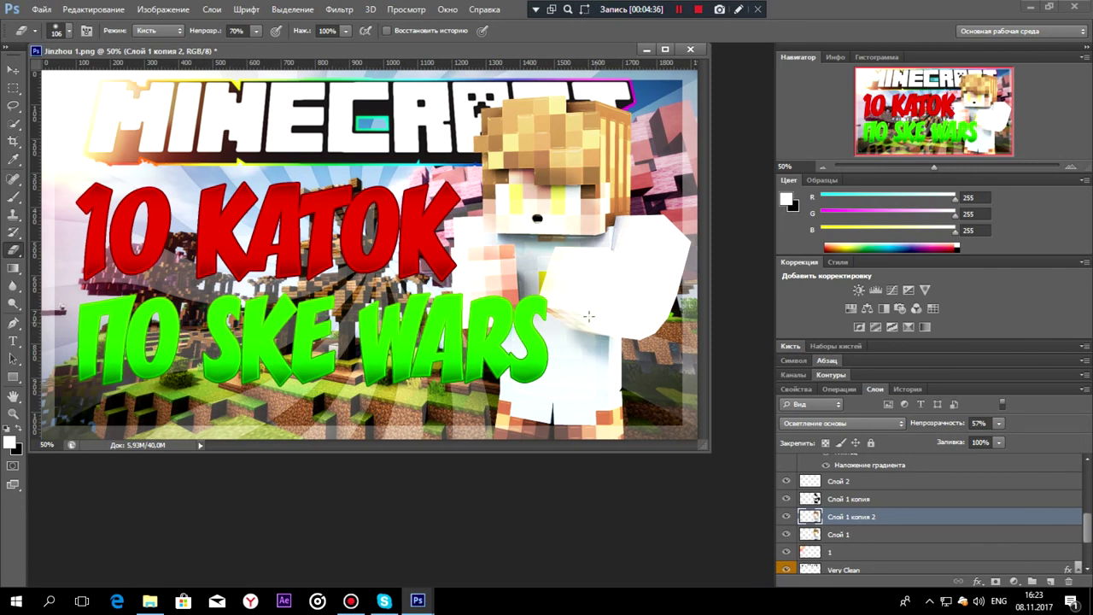
pyautogui.click(620, 229)
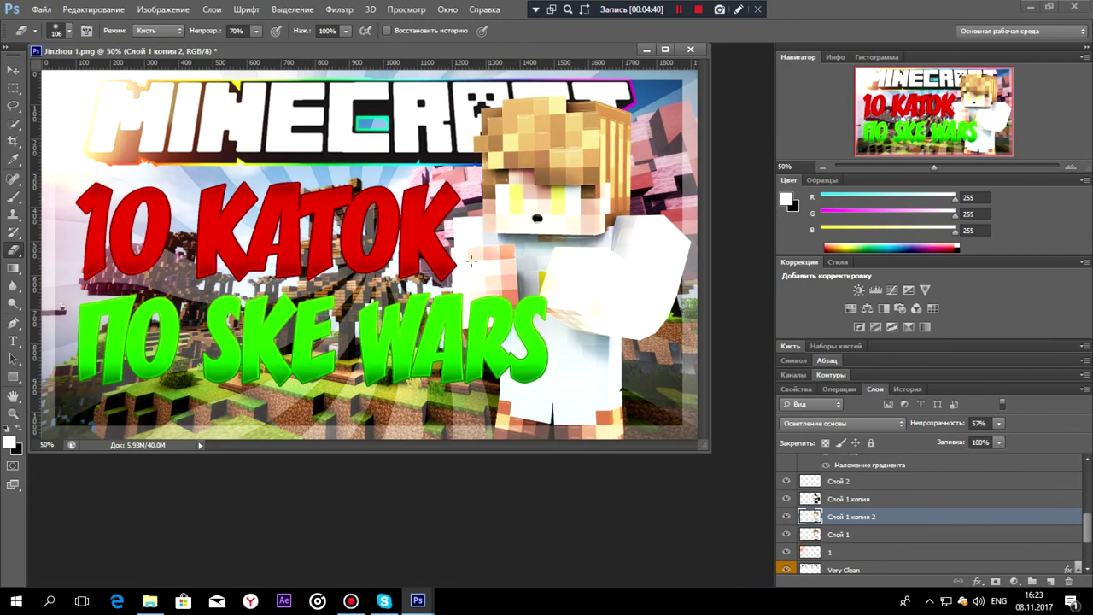
pyautogui.moveTo(575, 433)
pyautogui.mouseDown()
pyautogui.moveTo(534, 444)
pyautogui.moveTo(620, 430)
pyautogui.mouseUp()
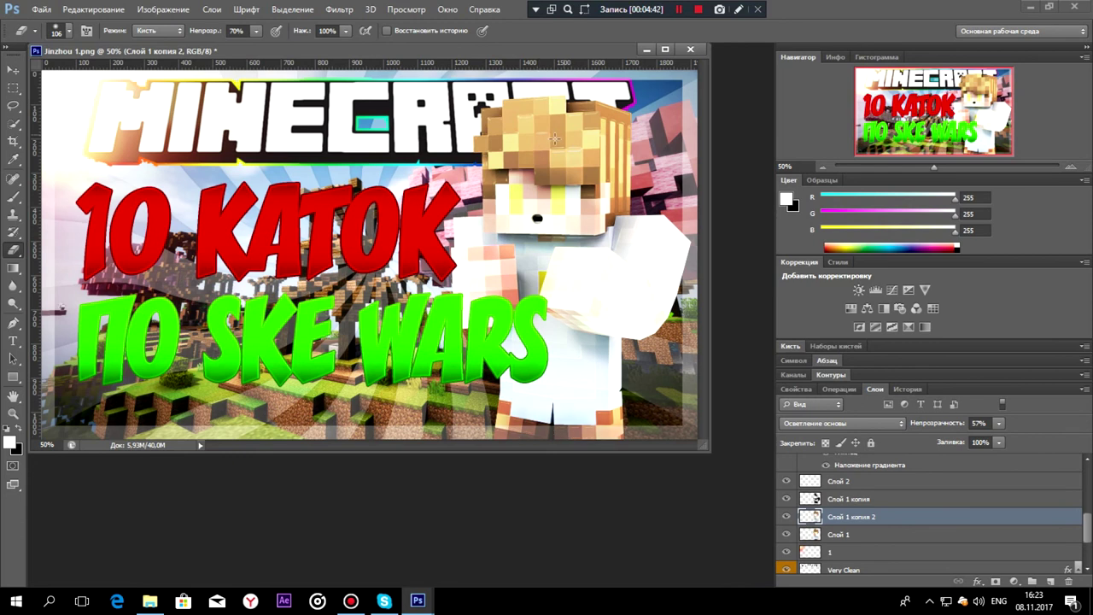
# Step: Duplicate "Слой 1" and apply the Chrome filter (Хром) to the copy with detail 4 and smoothness 7
pyautogui.click(861, 535)
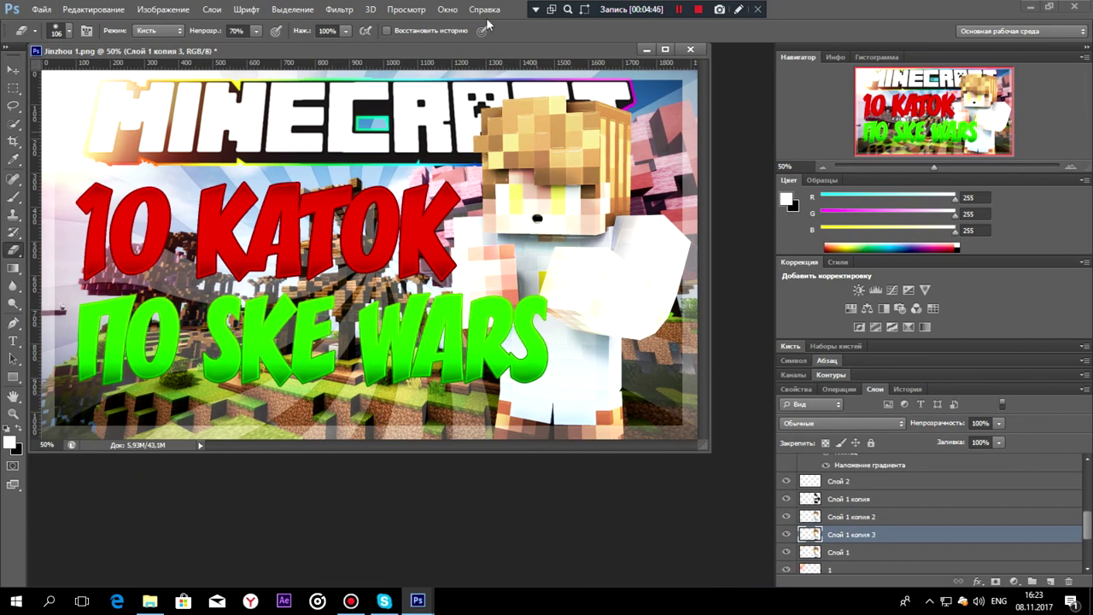
pyautogui.click(339, 9)
pyautogui.moveTo(370, 10)
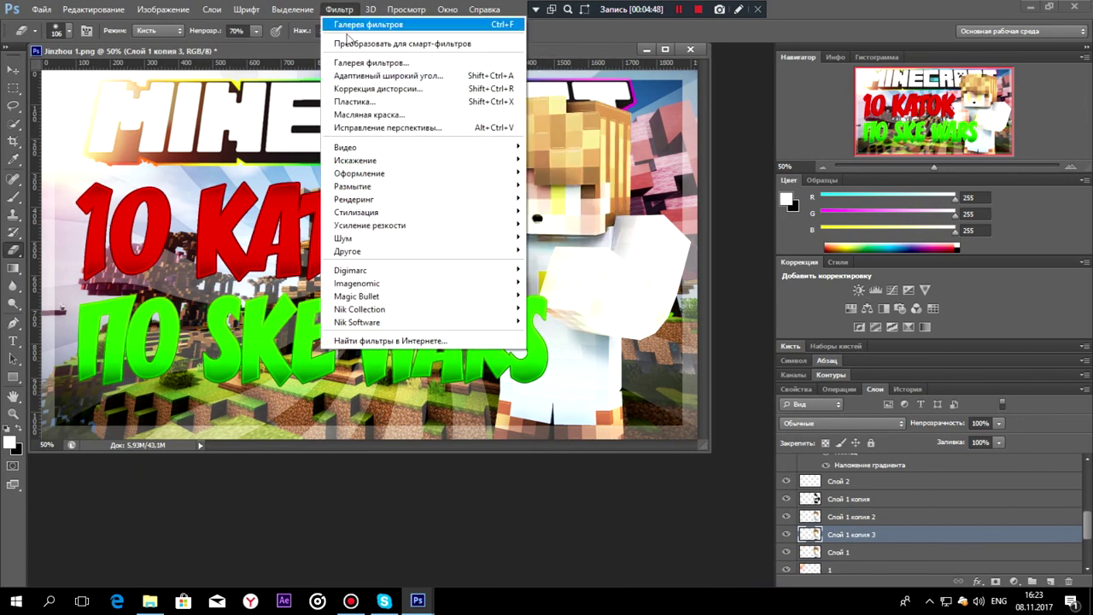
pyautogui.press('Escape')
pyautogui.hotkey('ctrl', 'alt', 'f')
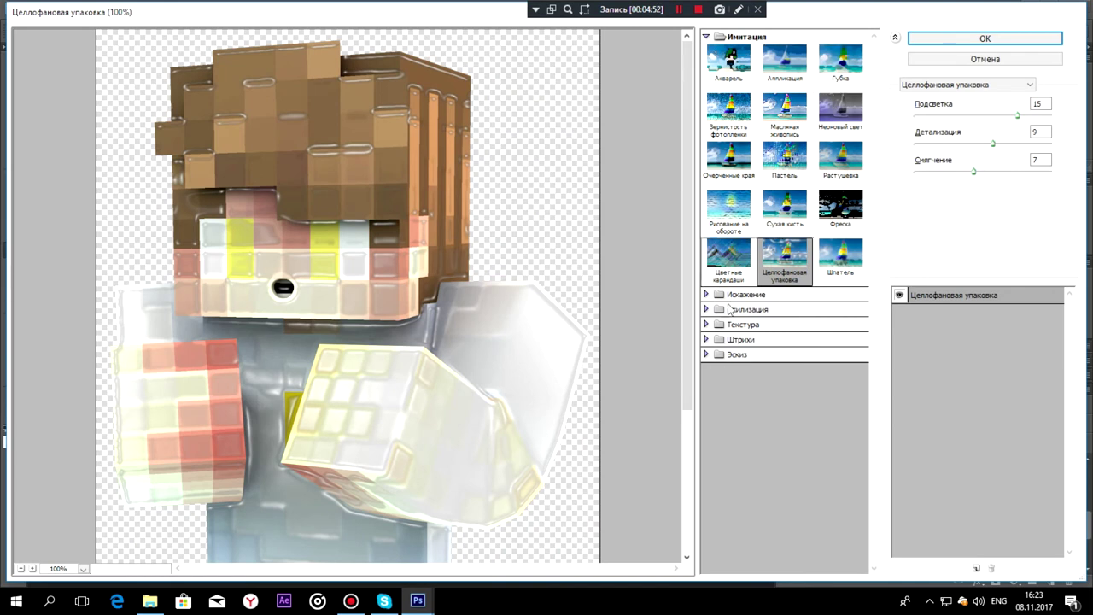
pyautogui.click(715, 355)
pyautogui.click(791, 511)
pyautogui.click(786, 536)
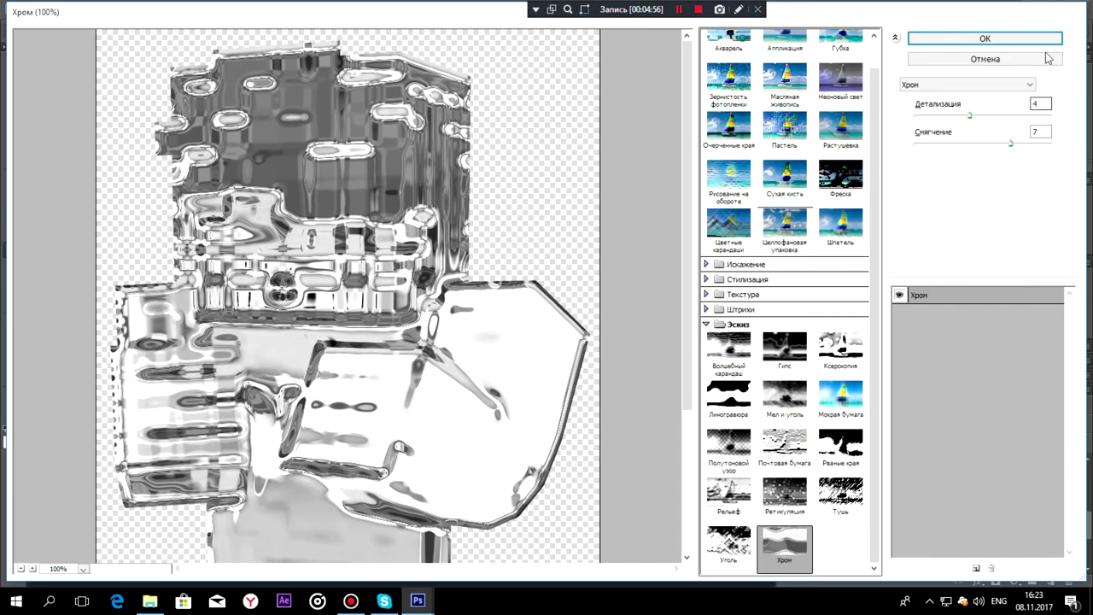
pyautogui.click(983, 39)
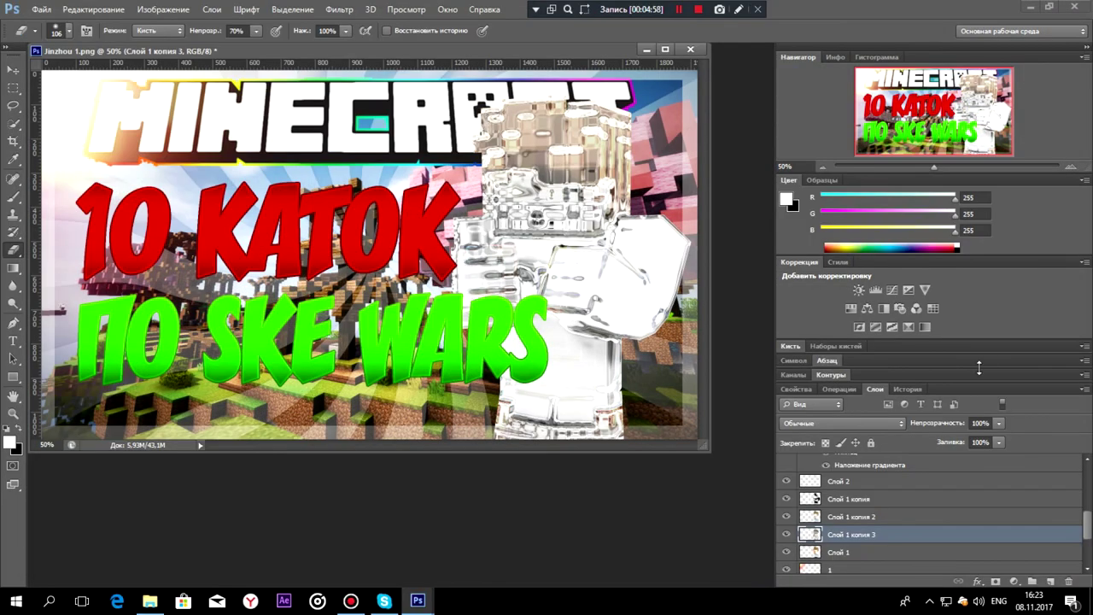
# Step: Set the chrome-filtered character copy to Color Dodge blending (Осветление основы) at 40% opacity
pyautogui.click(897, 424)
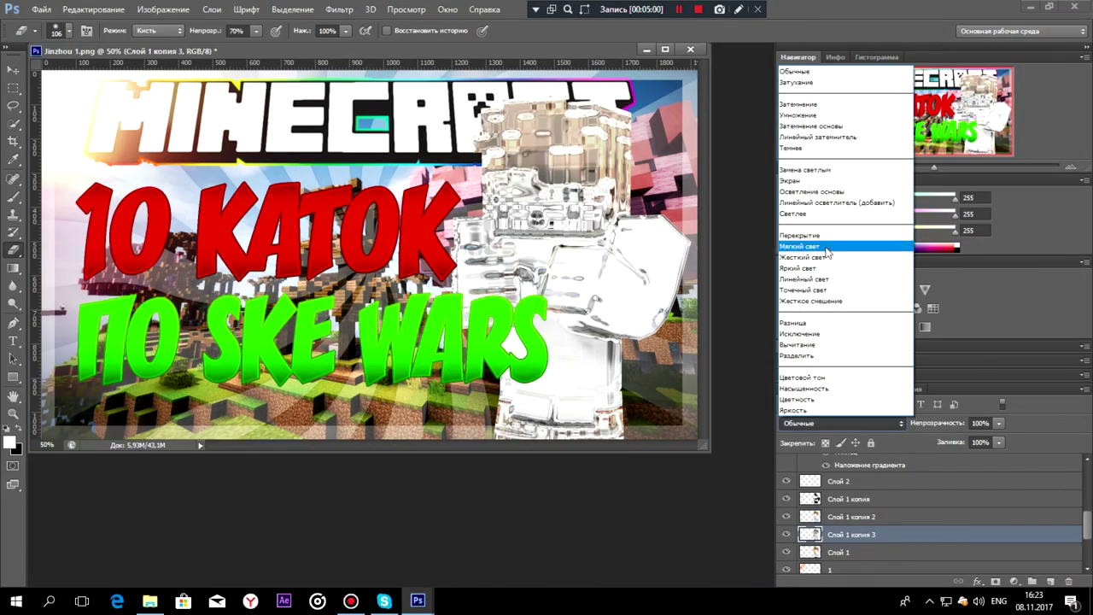
pyautogui.click(833, 194)
pyautogui.click(999, 423)
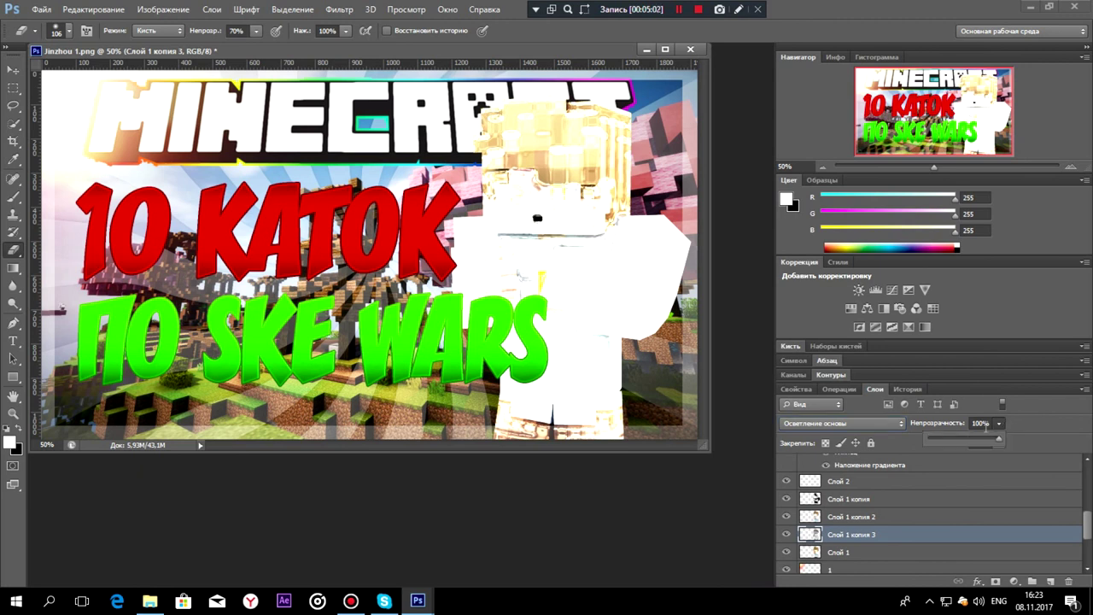
pyautogui.moveTo(974, 436); pyautogui.dragTo(957, 441)
# Step: Partly erase the chrome-filtered copy over the character's head, face, arms, body and feet with the soft Eraser
pyautogui.click(586, 203)
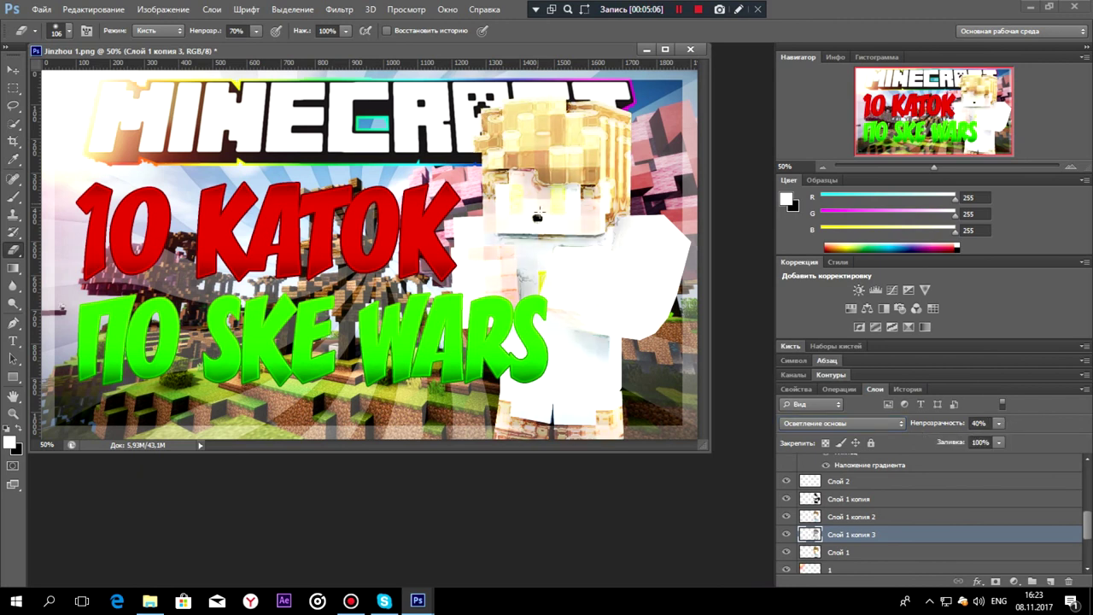
pyautogui.moveTo(585, 202)
pyautogui.mouseDown()
pyautogui.moveTo(590, 213)
pyautogui.moveTo(611, 201)
pyautogui.moveTo(504, 175)
pyautogui.moveTo(478, 128)
pyautogui.moveTo(556, 119)
pyautogui.moveTo(619, 179)
pyautogui.moveTo(628, 224)
pyautogui.mouseUp()
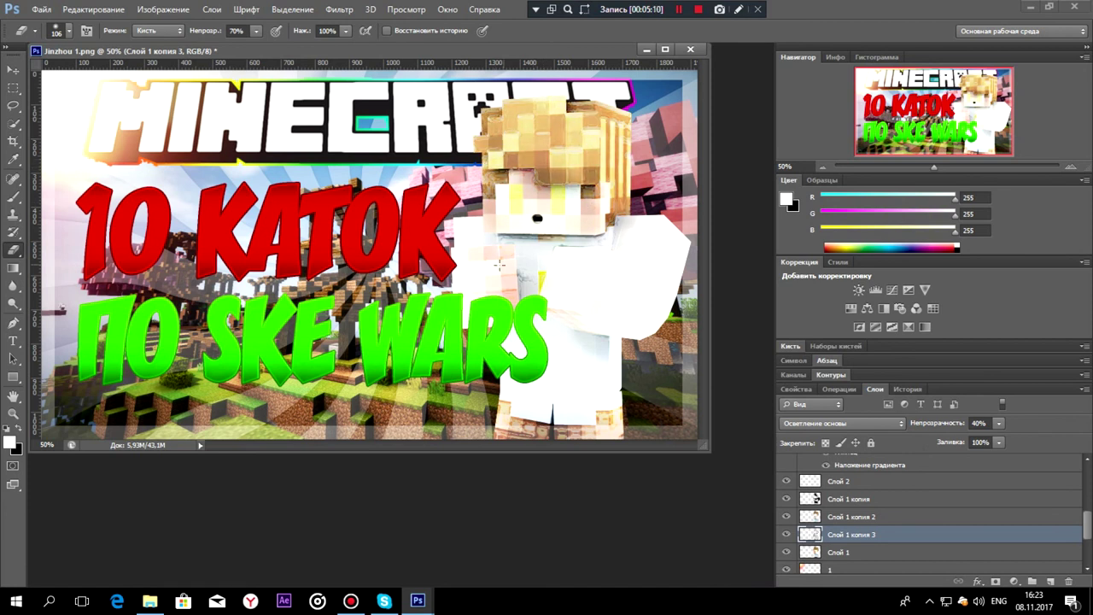
pyautogui.moveTo(513, 289)
pyautogui.mouseDown()
pyautogui.moveTo(543, 277)
pyautogui.moveTo(590, 333)
pyautogui.moveTo(444, 430)
pyautogui.moveTo(534, 419)
pyautogui.mouseUp()
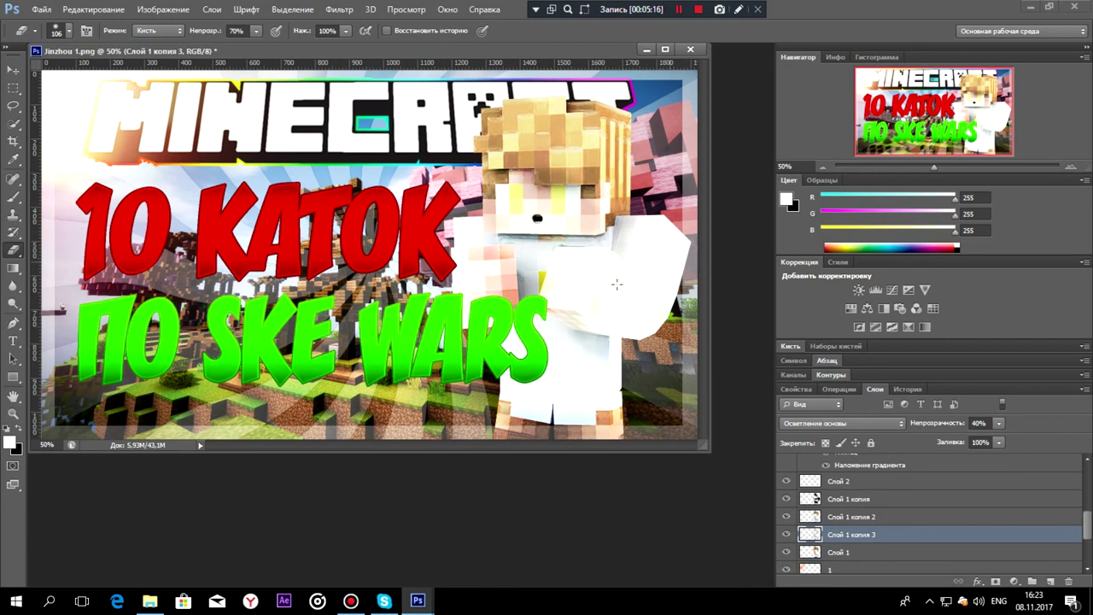
pyautogui.moveTo(550, 203)
pyautogui.mouseDown()
pyautogui.moveTo(515, 200)
pyautogui.moveTo(589, 216)
pyautogui.moveTo(544, 201)
pyautogui.moveTo(556, 186)
pyautogui.moveTo(527, 193)
pyautogui.mouseUp()
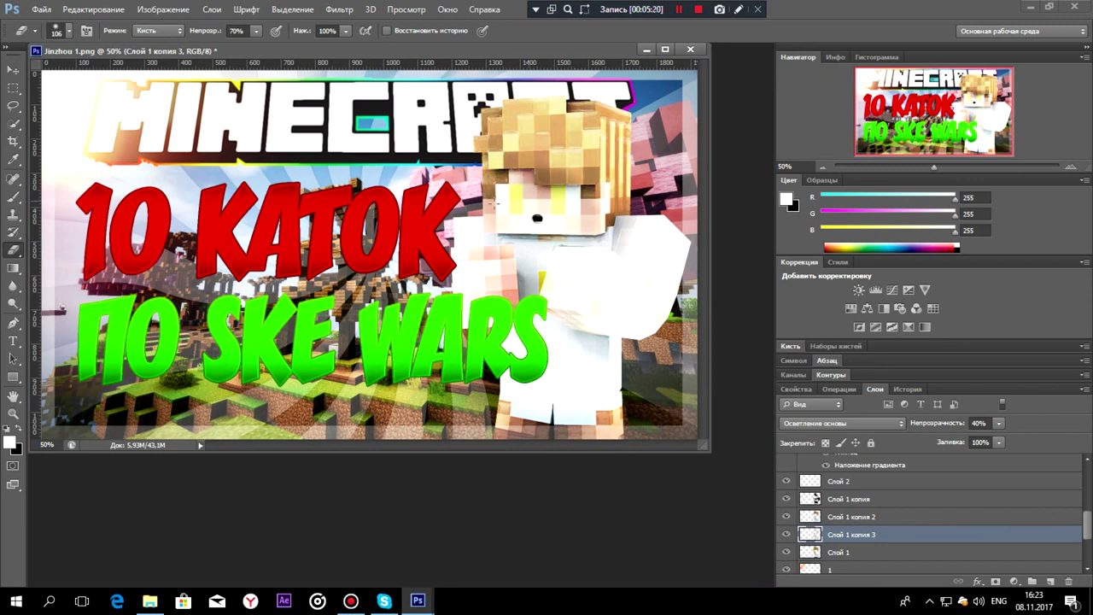
# Step: Convert the character layers from "Слой 1" through "Слой 1 копия" into a single smart object
pyautogui.scroll(-3, 896, 525)
pyautogui.scroll(2, 872, 521)
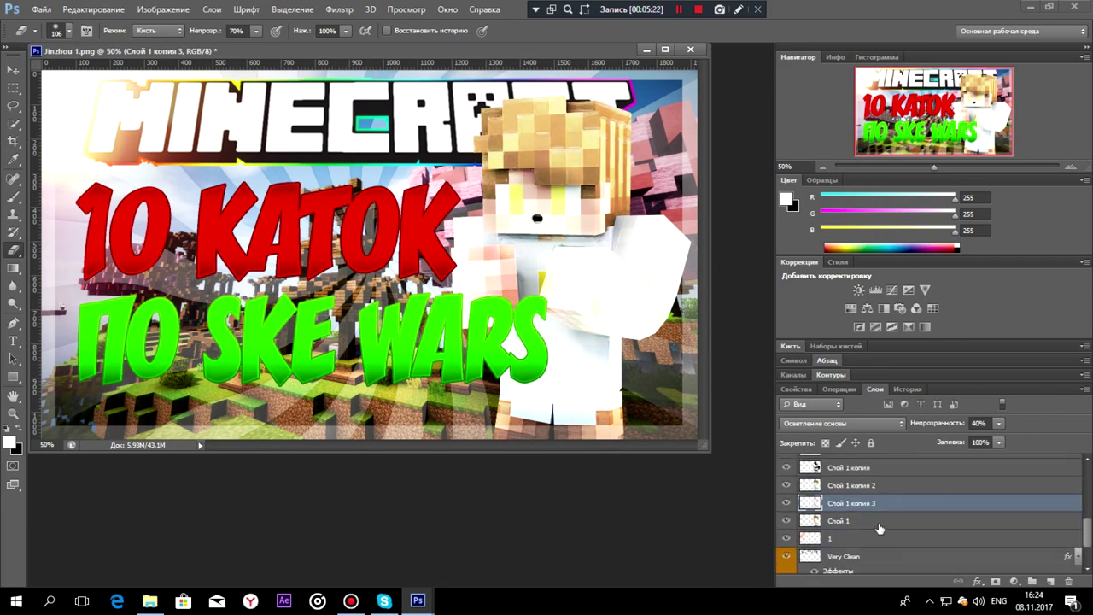
pyautogui.click(854, 539)
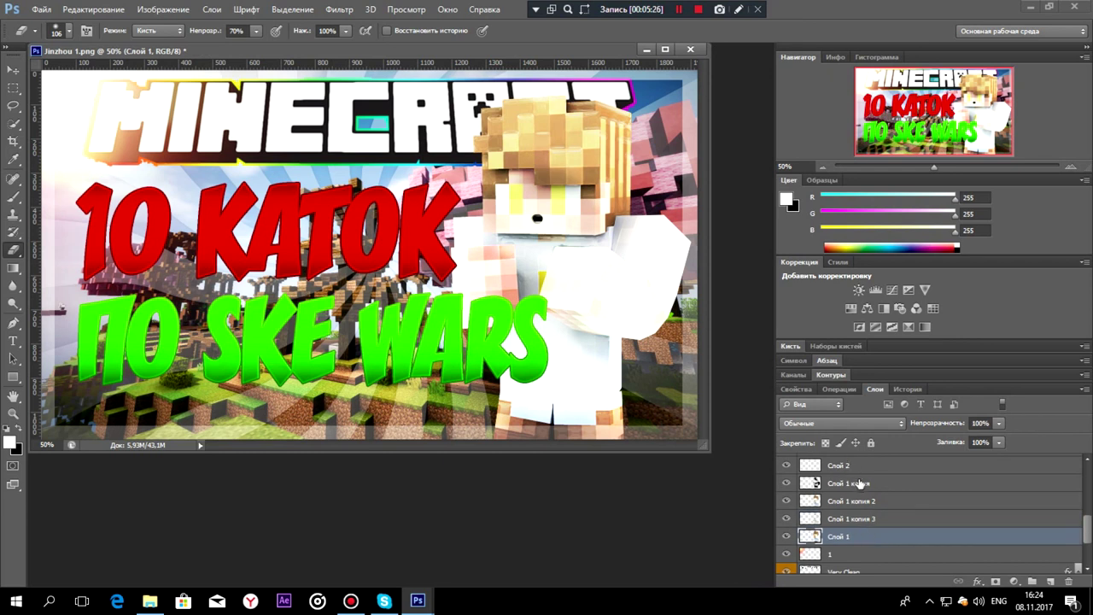
pyautogui.keyDown('shift'); pyautogui.click(857, 483); pyautogui.keyUp('shift')
pyautogui.rightClick(863, 494)
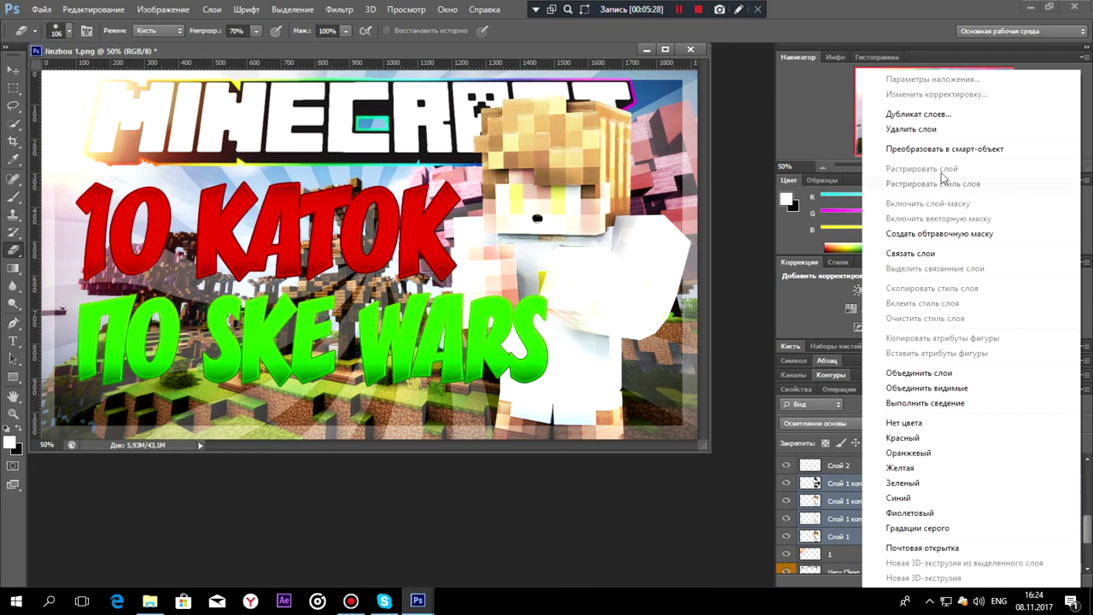
pyautogui.click(953, 150)
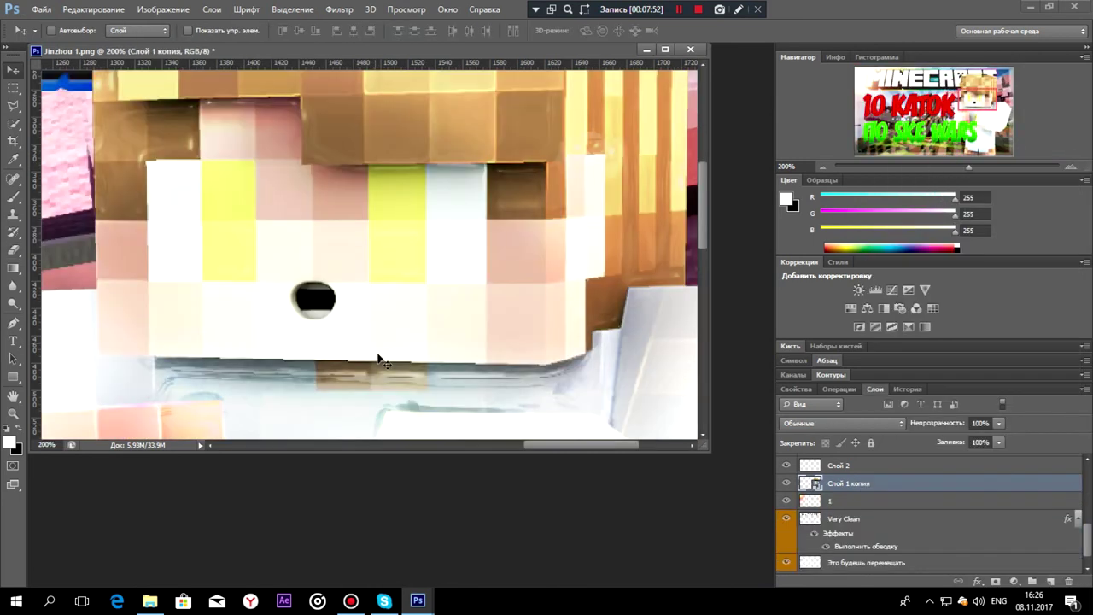
# Step: Save the thumbnail to the desktop as the JPEG file "Jinzhou 1" with quality 12 (Наилучшее) and the standard baseline format
pyautogui.hotkey('ctrl', '-')
pyautogui.hotkey('ctrl', '-')
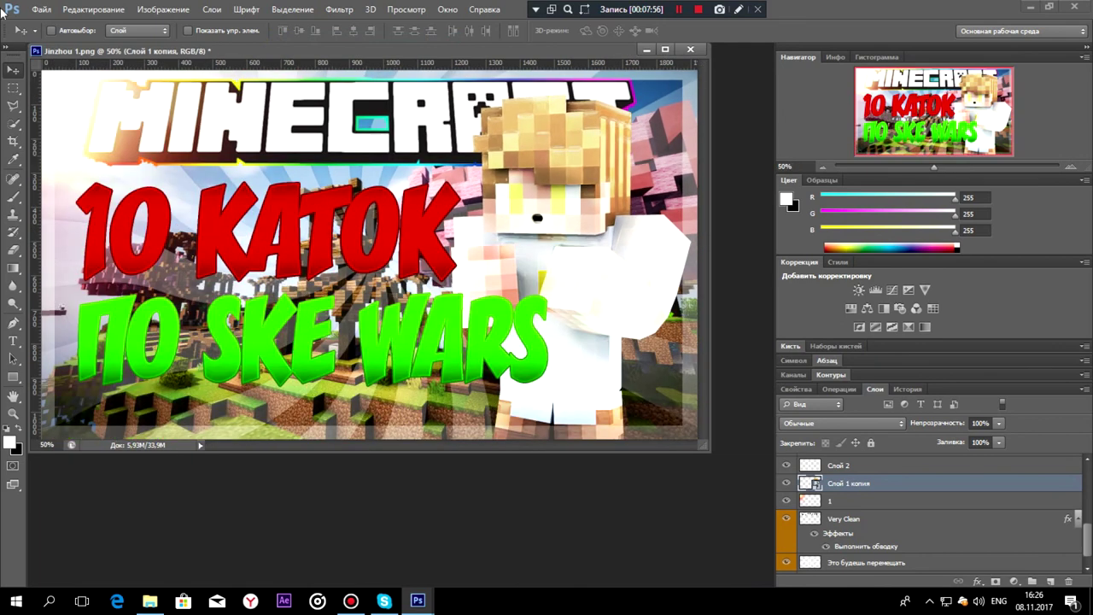
pyautogui.click(41, 9)
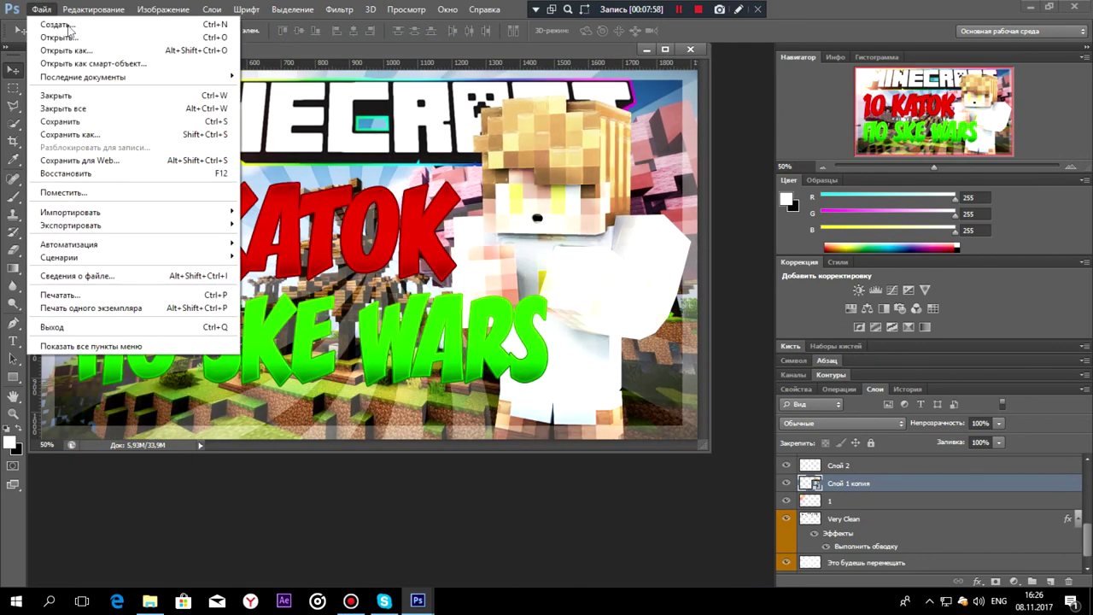
pyautogui.click(73, 134)
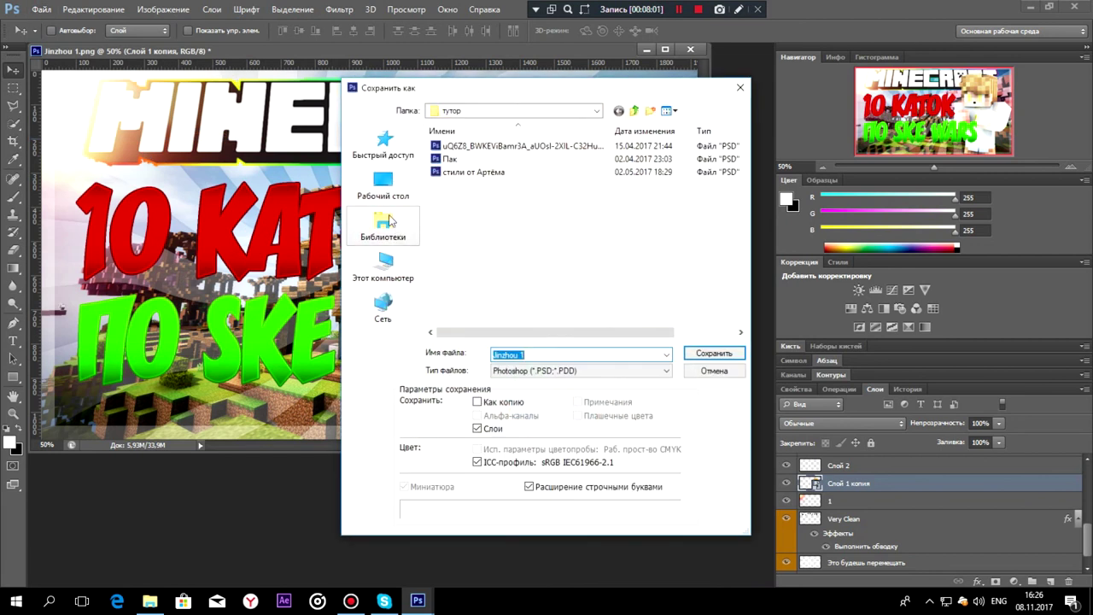
pyautogui.click(383, 184)
pyautogui.click(543, 371)
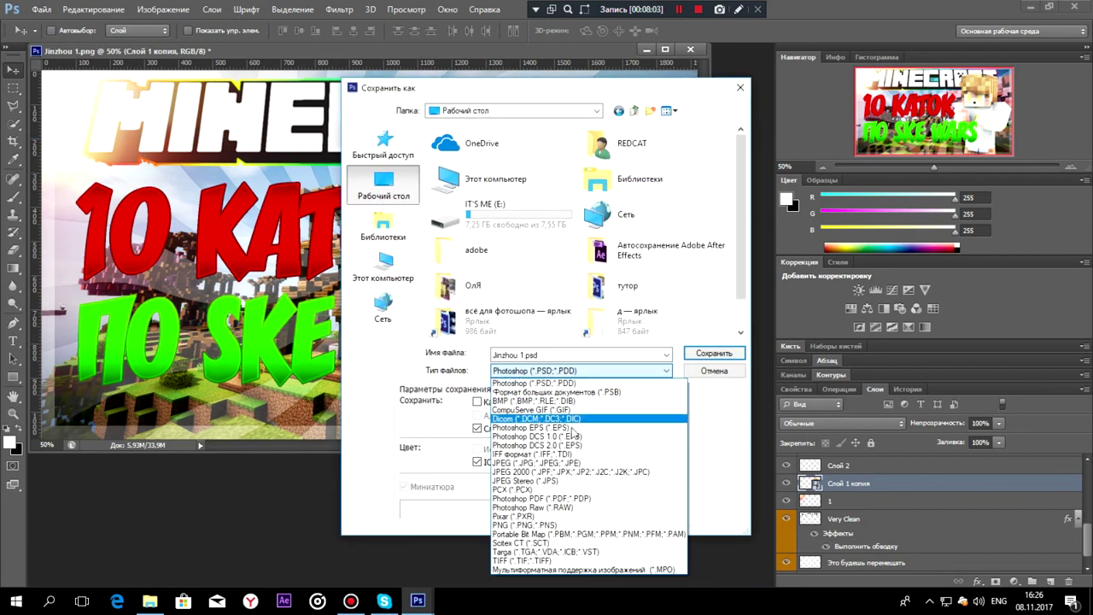
pyautogui.click(561, 463)
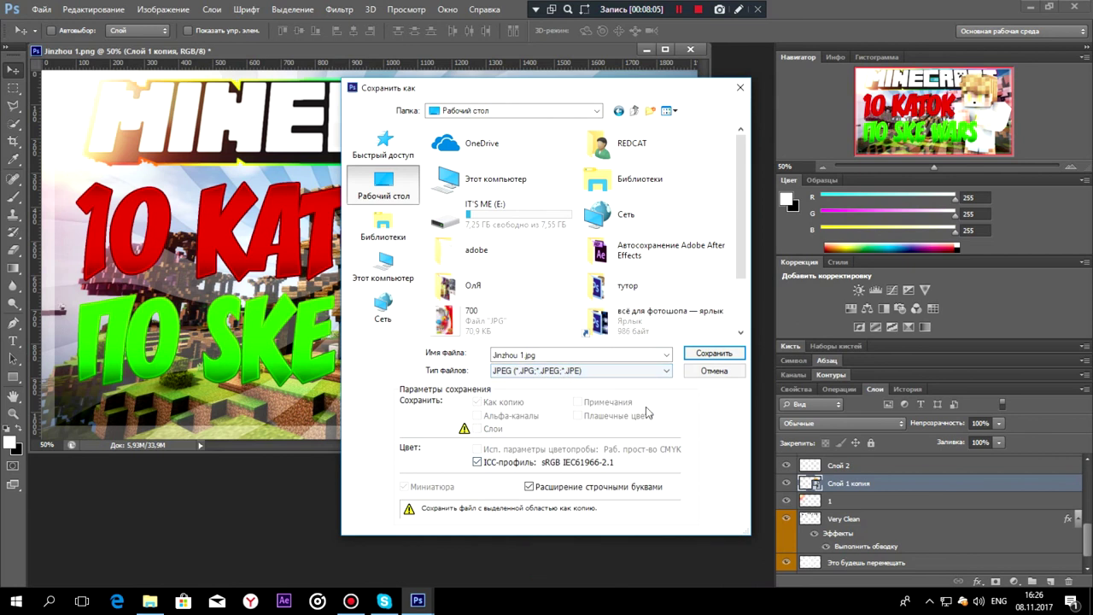
pyautogui.click(696, 354)
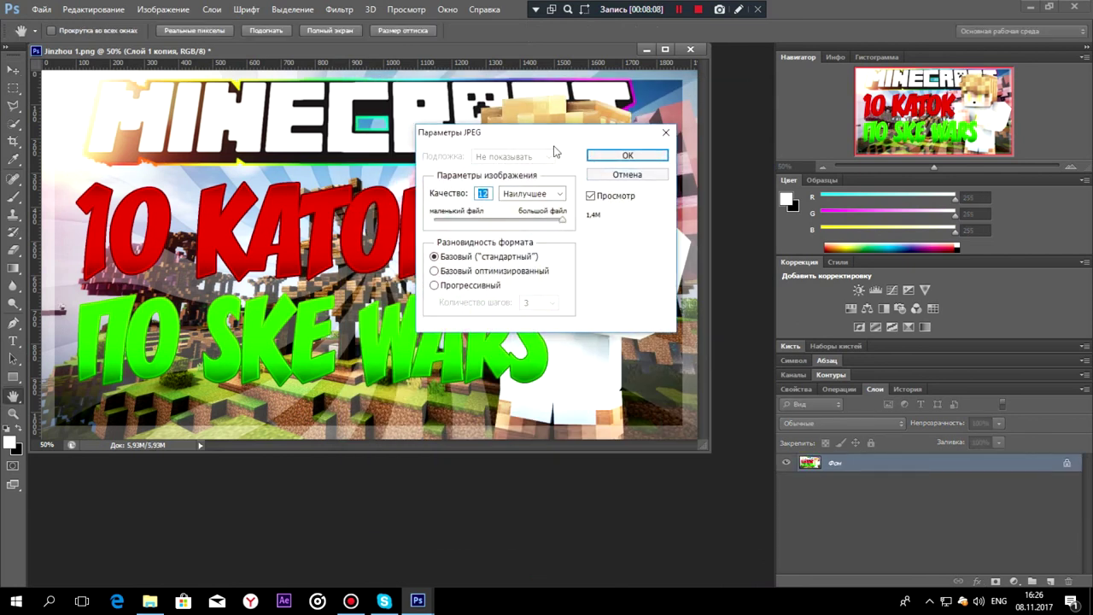
pyautogui.click(531, 194)
pyautogui.click(530, 242)
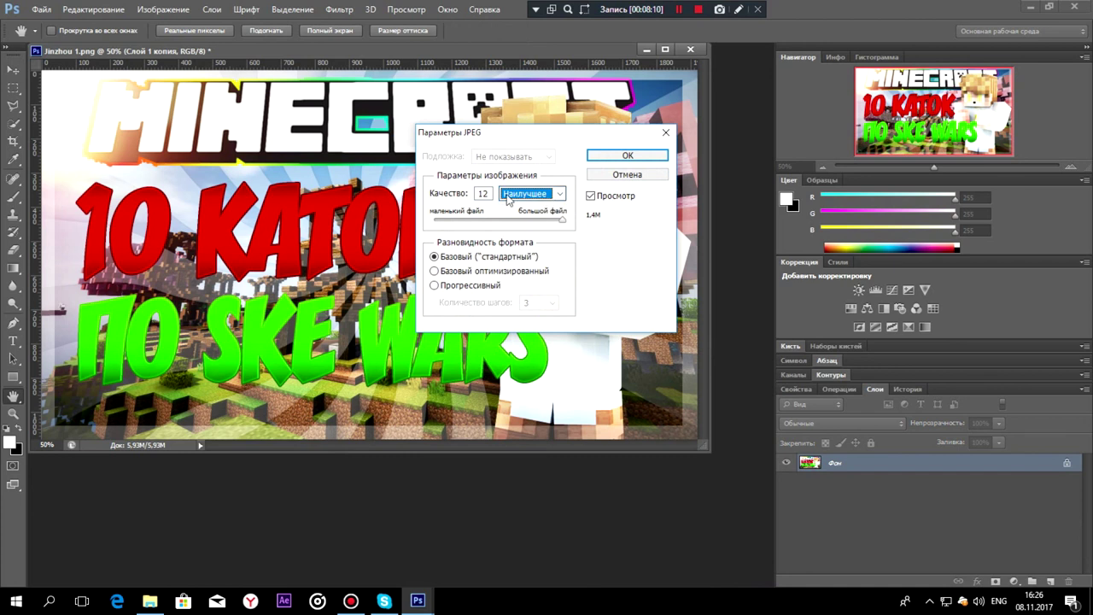
pyautogui.click(627, 157)
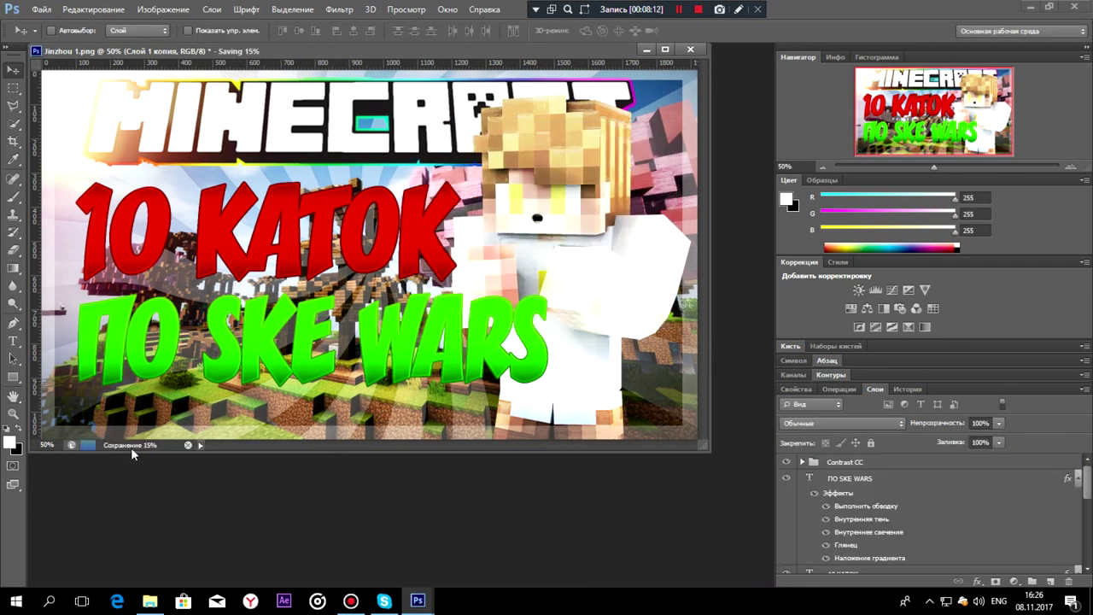
# Step: Close the layered document without saving its changes, and close the image viewer showing the finished thumbnail
pyautogui.click(690, 48)
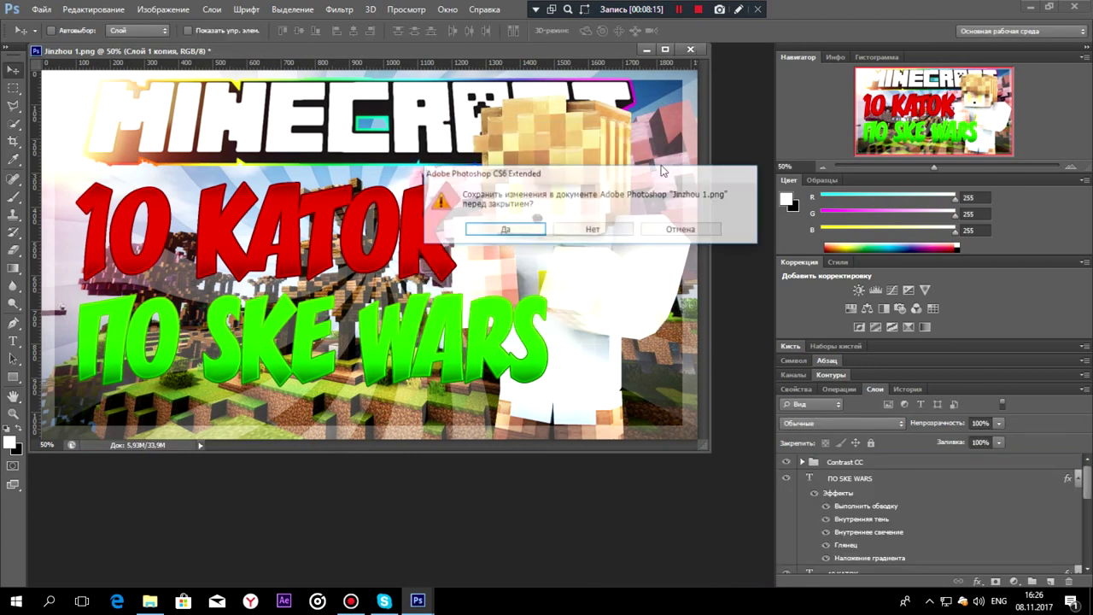
pyautogui.click(596, 233)
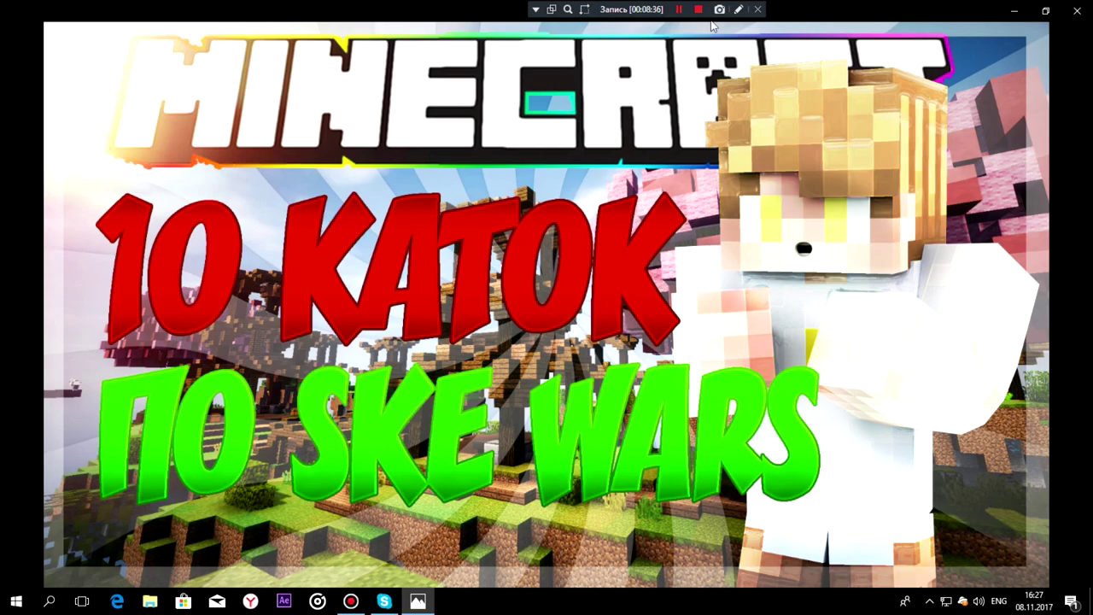
pyautogui.click(1078, 11)
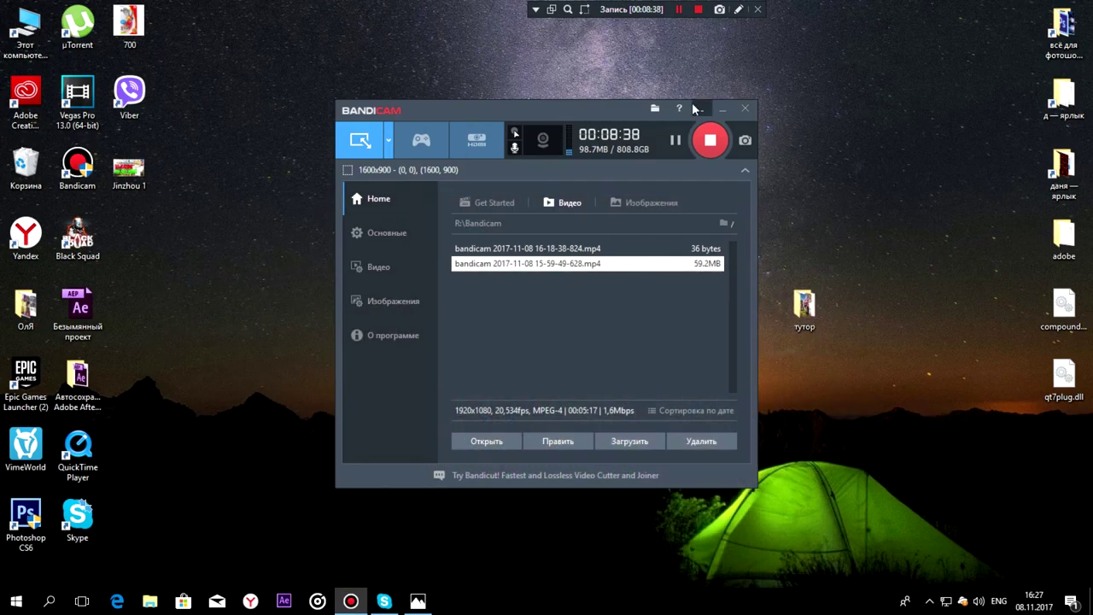